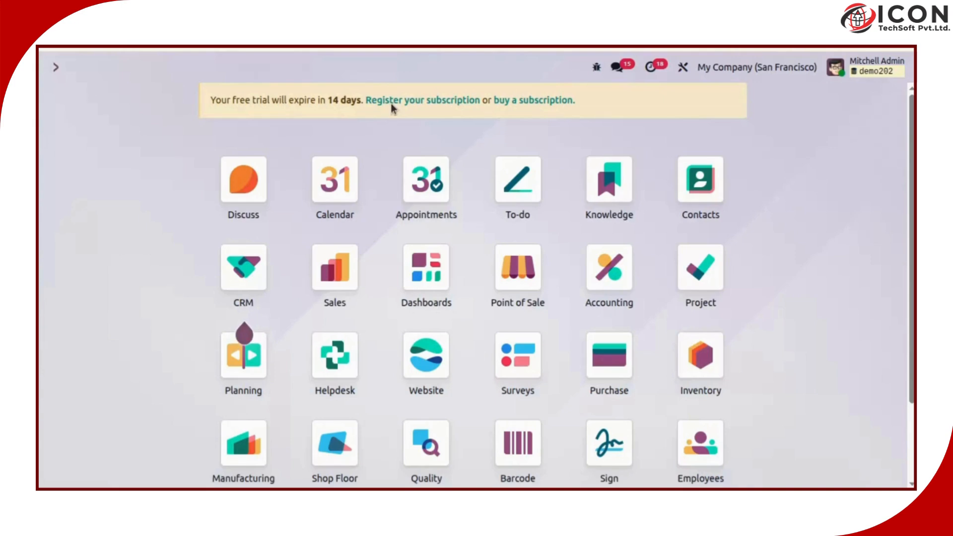
Step: Open the wooden chair product record from the Sales product catalogue
left_click_drag(912, 278, 912, 280)
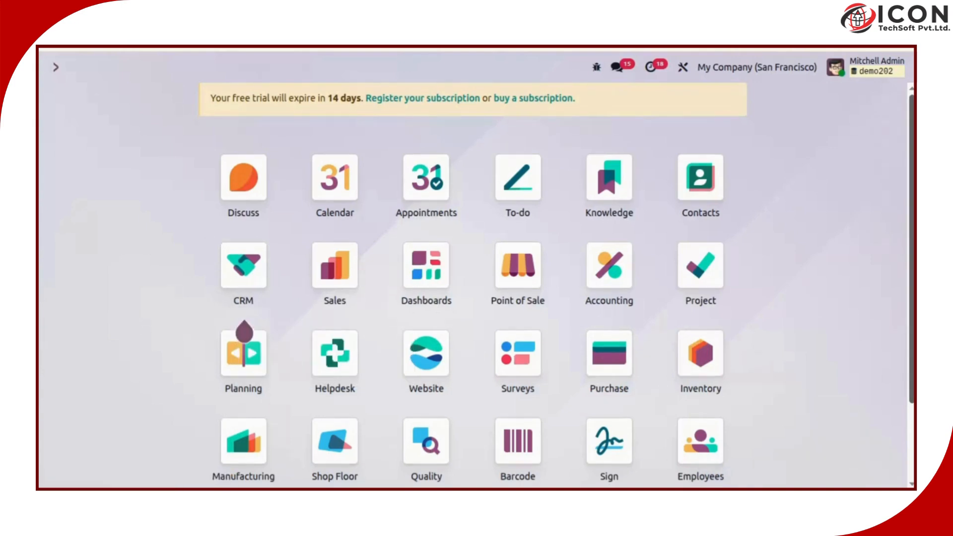
type("sales")
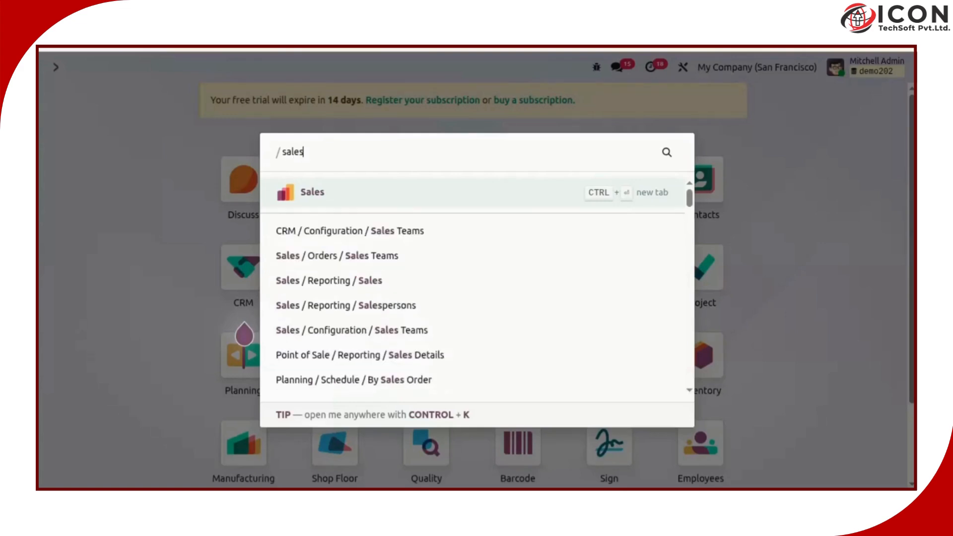
key("Return")
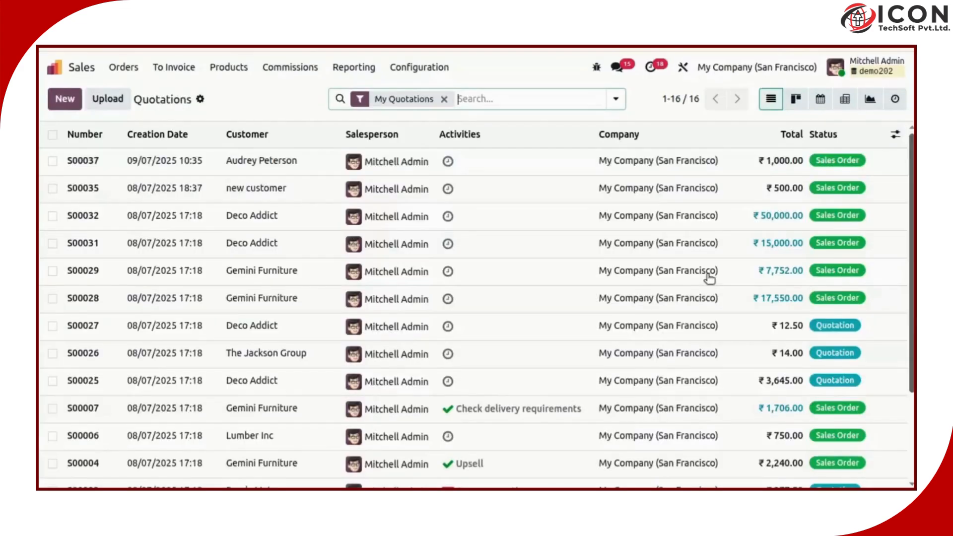
left_click(224, 76)
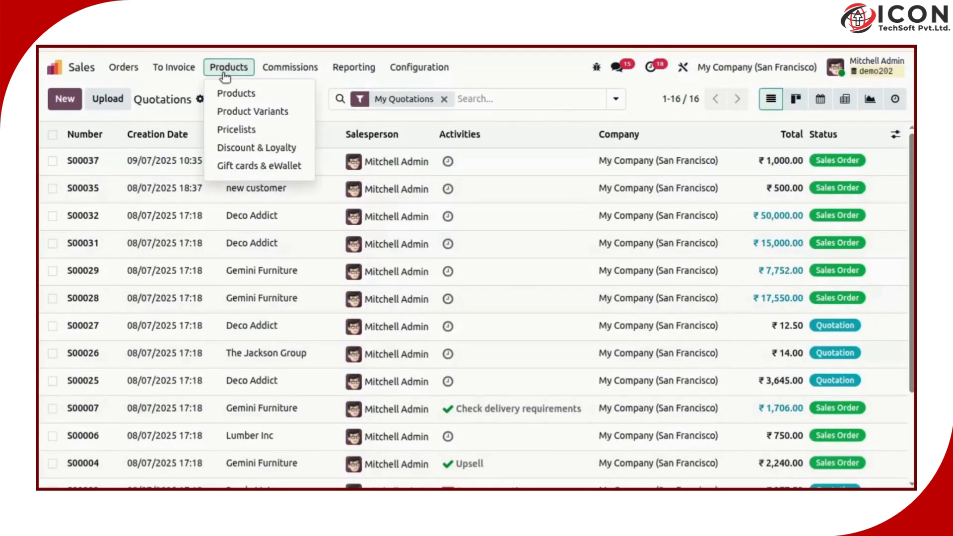
left_click(226, 93)
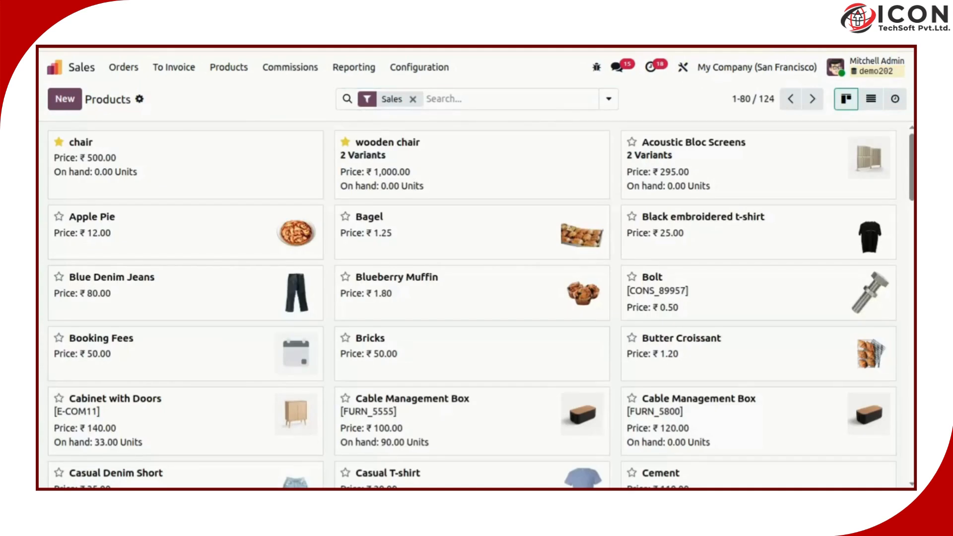
left_click(421, 182)
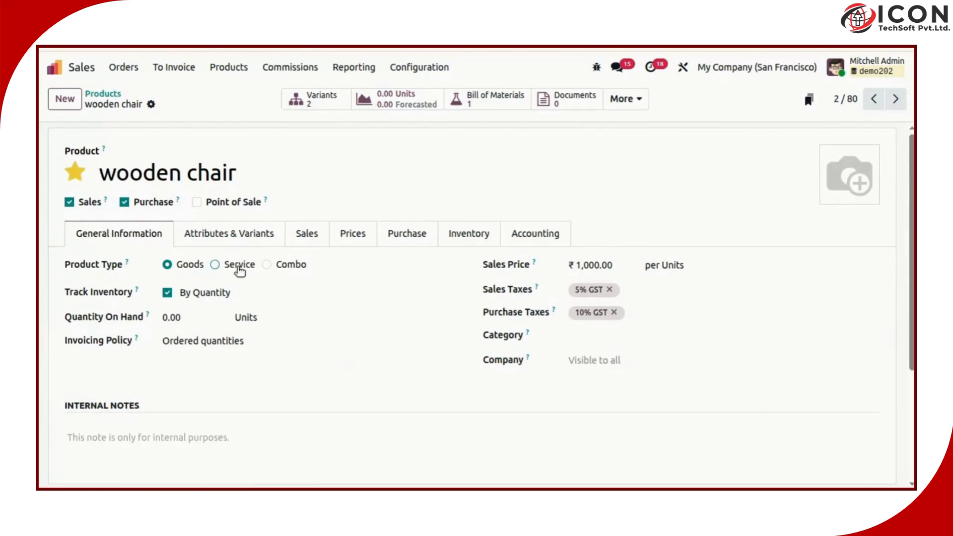
Step: Examine the inventory tracking, invoicing policy and category choices available for the wooden chair
left_click(238, 297)
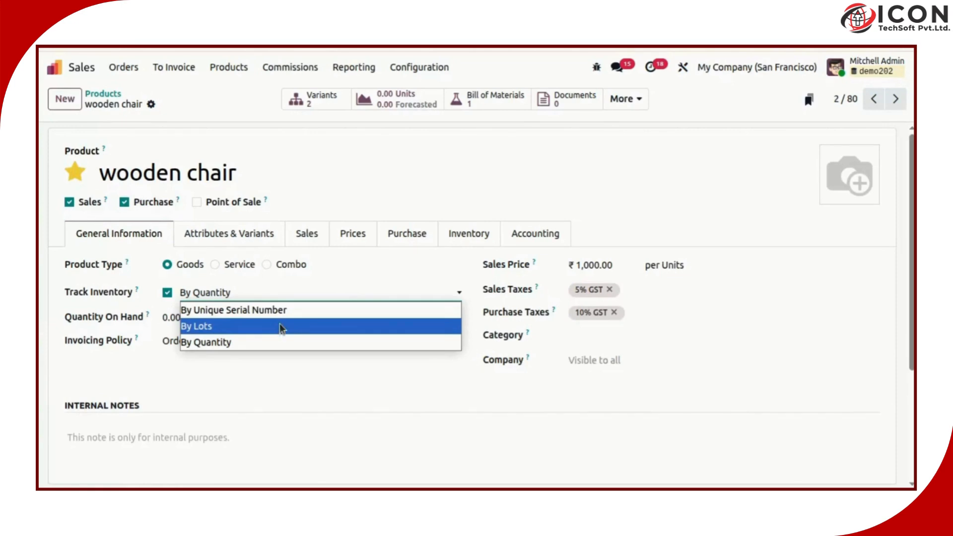
left_click(281, 383)
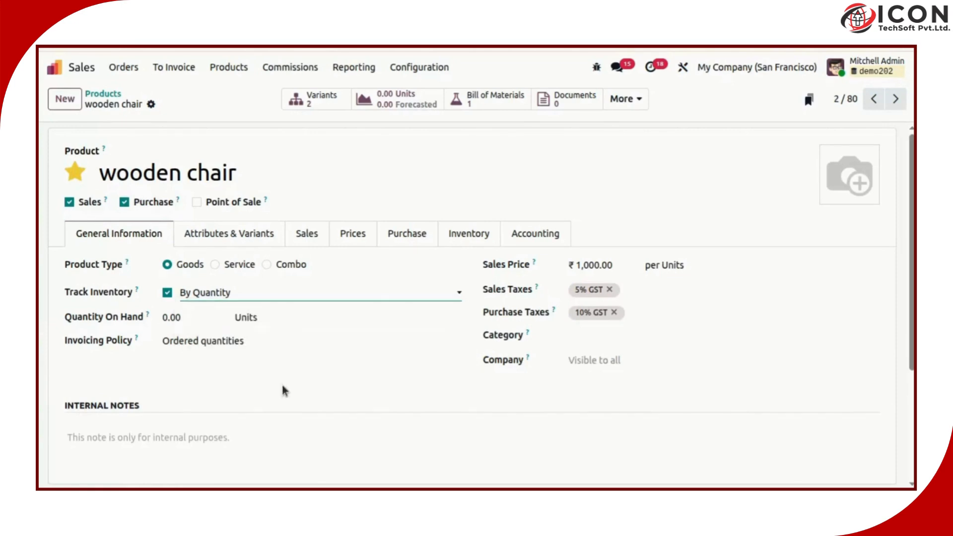
left_click(178, 345)
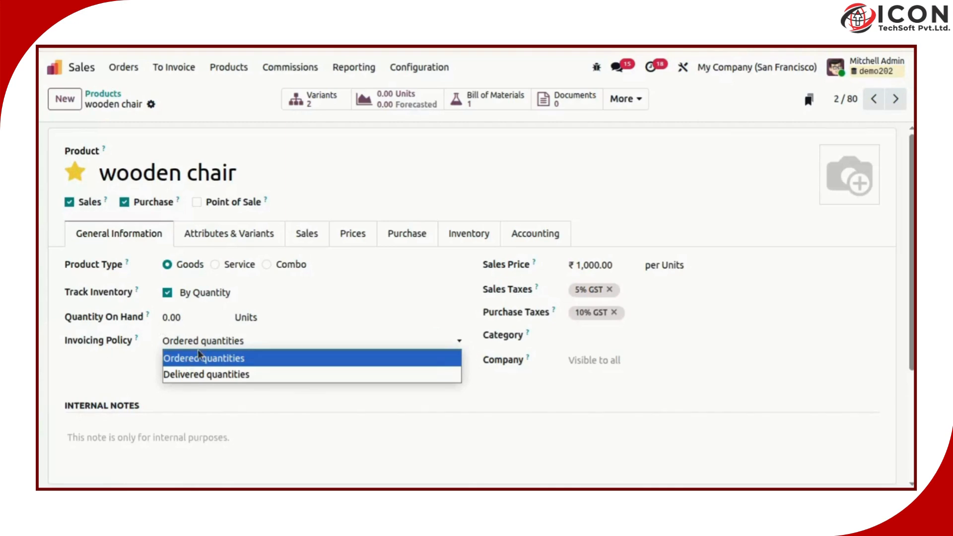
left_click(250, 385)
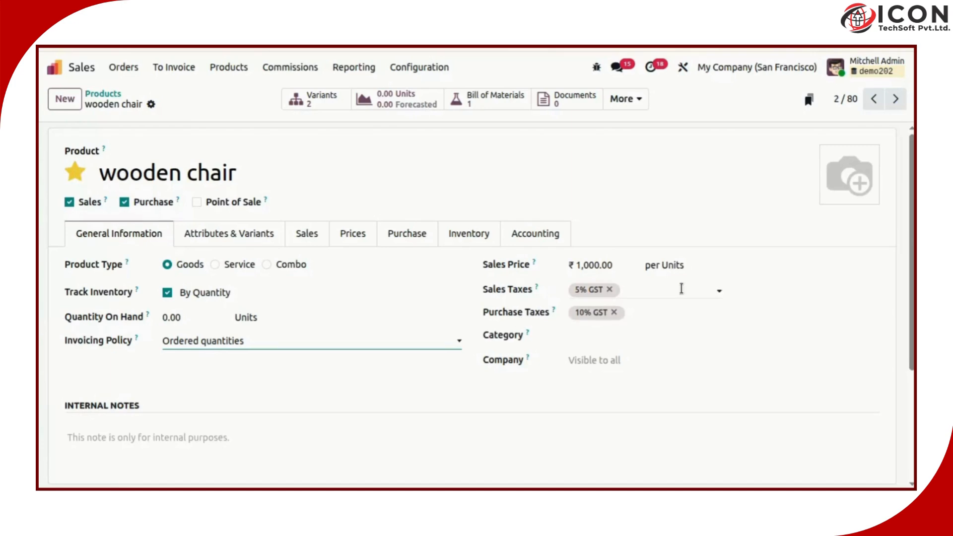
left_click(601, 336)
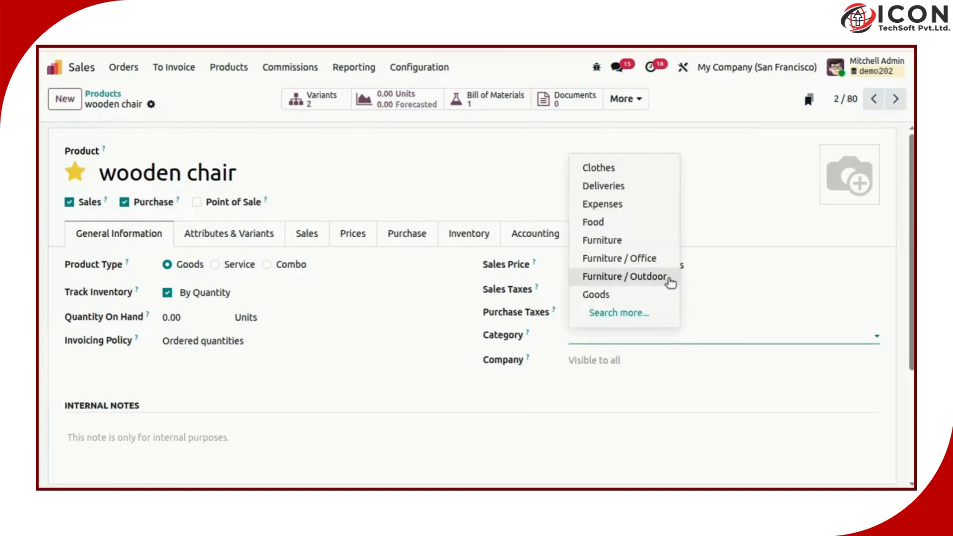
left_click(44, 303)
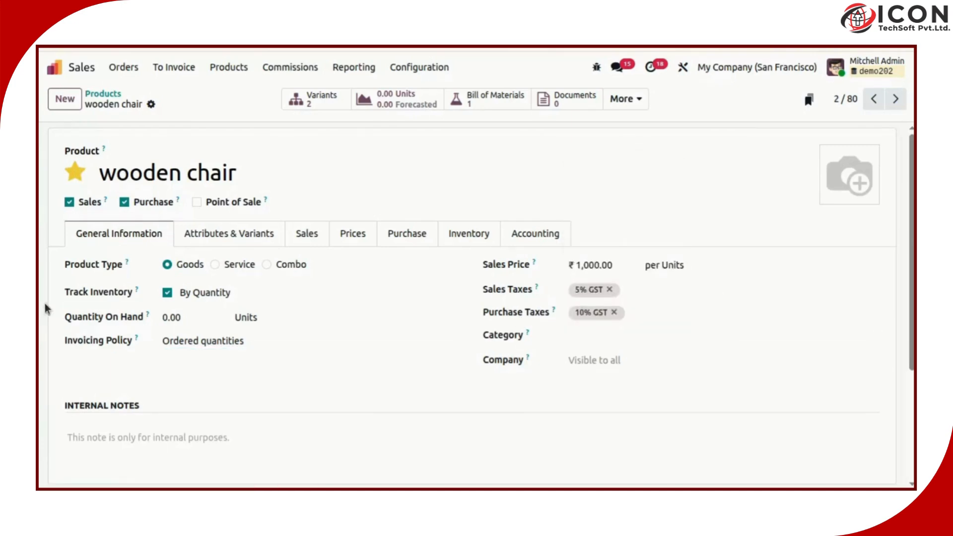
Step: Examine the wooden chair's Color attribute and the extra prices configured for its variant values, returning to the product
left_click(186, 240)
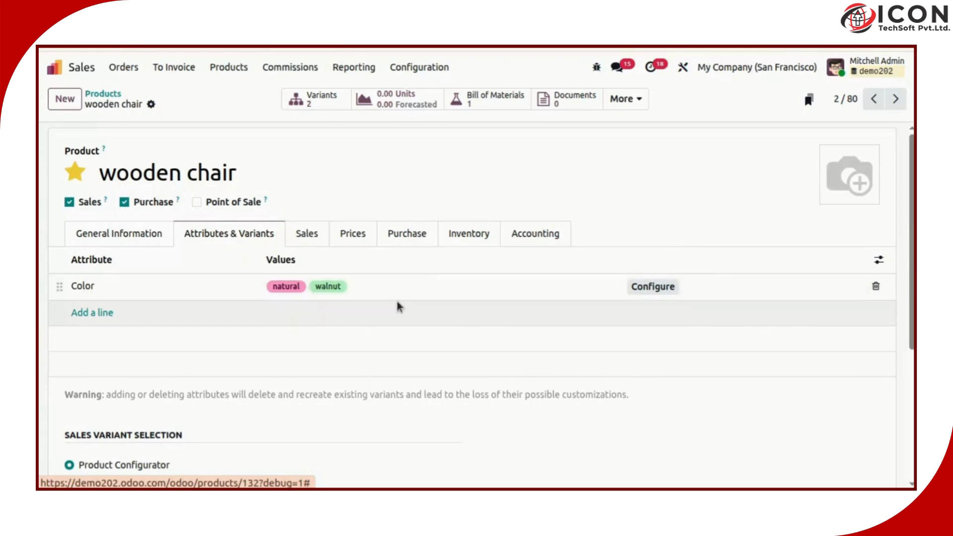
left_click(658, 291)
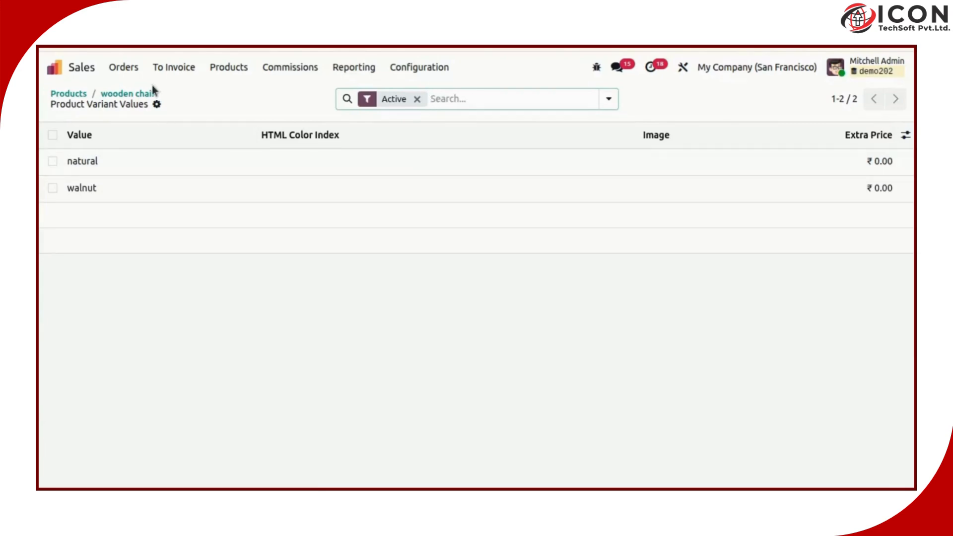
left_click(141, 95)
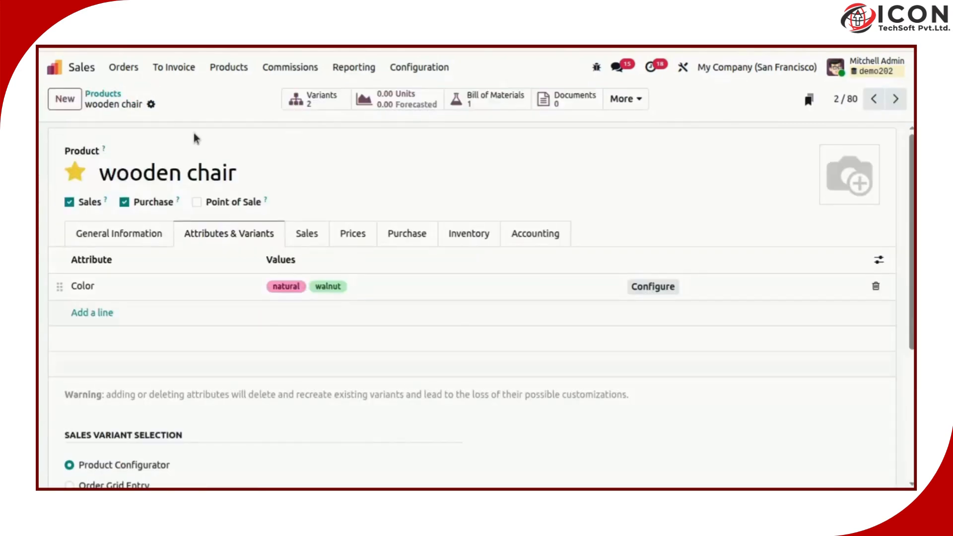
Step: Review the wooden chair's sales settings, including upselling, quotation description and sales order warnings
left_click(310, 242)
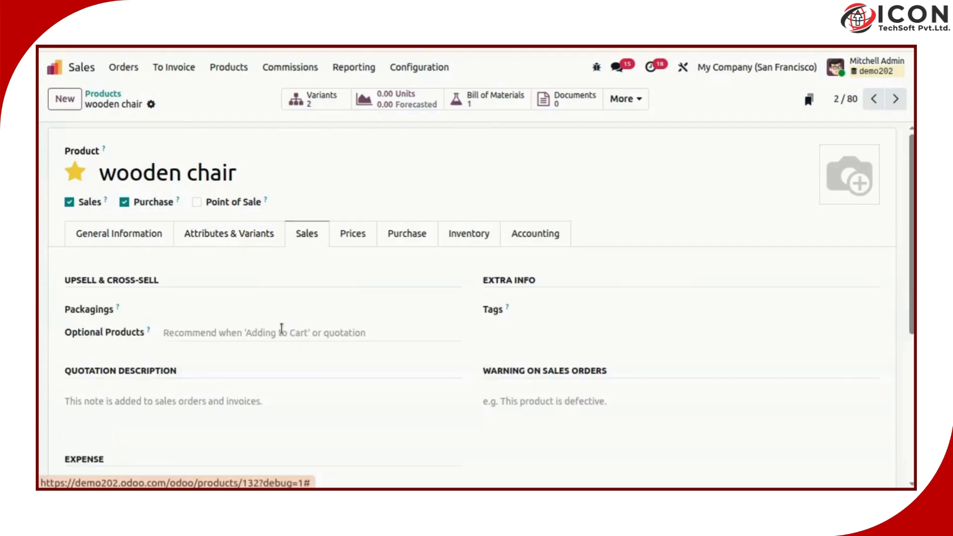
scroll(311, 243, "down", 1)
scroll(311, 243, "up", 1)
scroll(173, 345, "down", 2)
scroll(173, 345, "up", 2)
Step: Examine the wooden chair's pricelist rules, vendor purchase terms and inventory routes
left_click(364, 239)
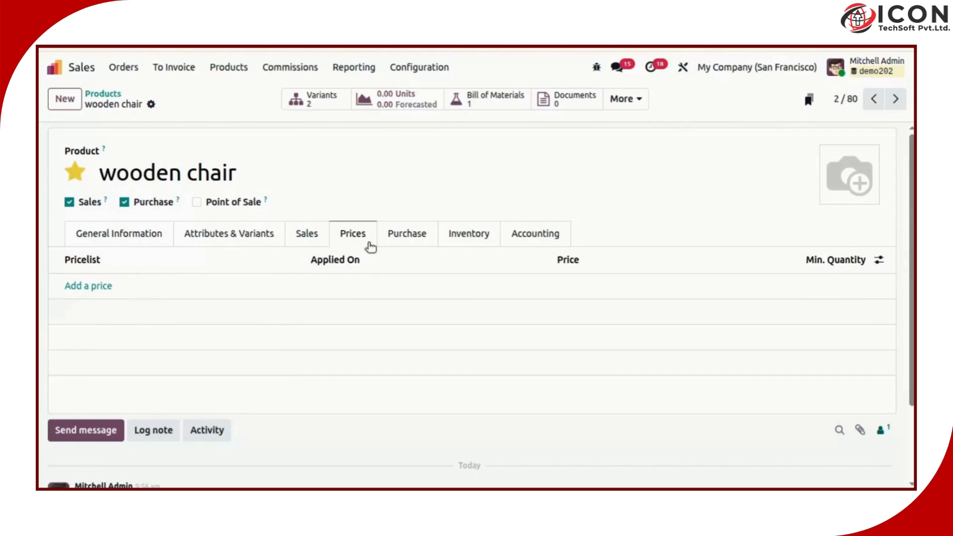
left_click(406, 248)
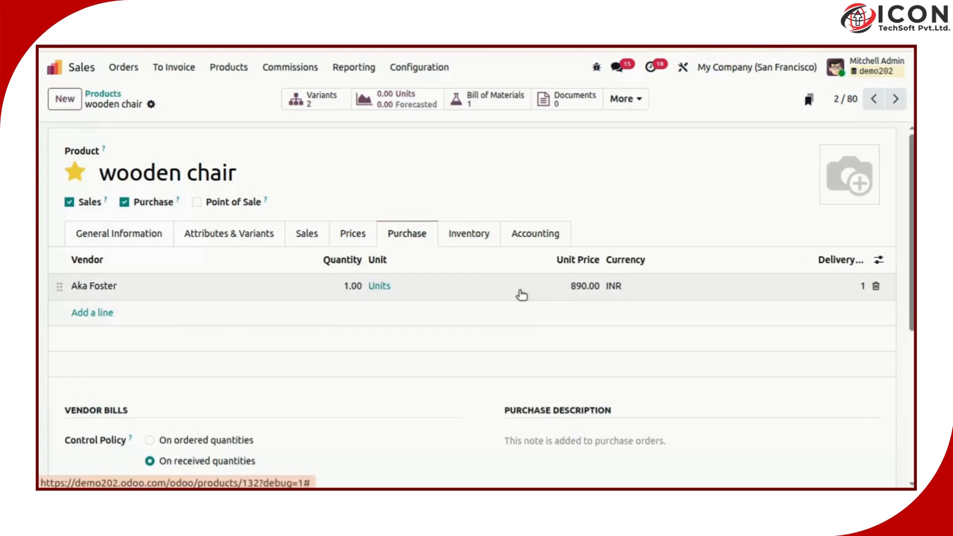
left_click(548, 235)
left_click(471, 234)
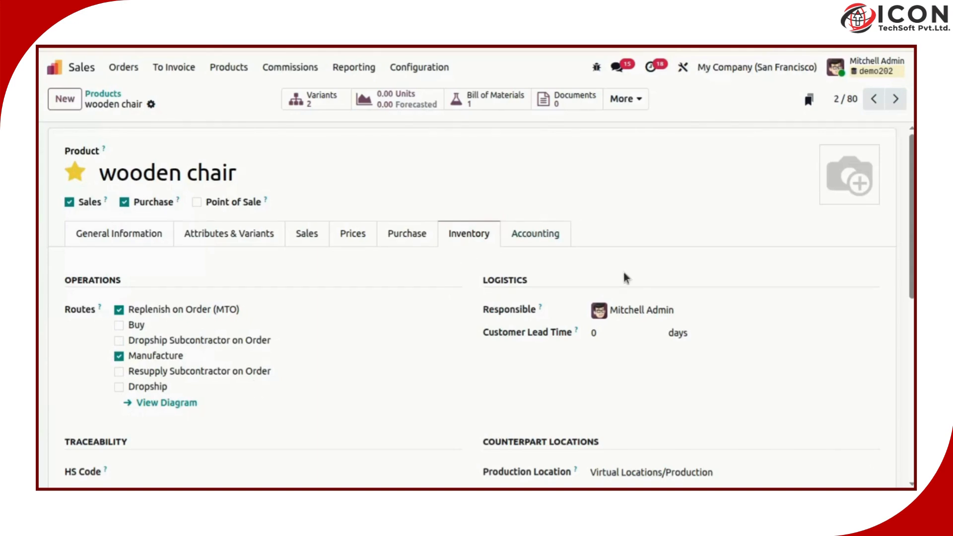
Step: Review the wooden chair's accounting settings and its general product information
left_click(539, 241)
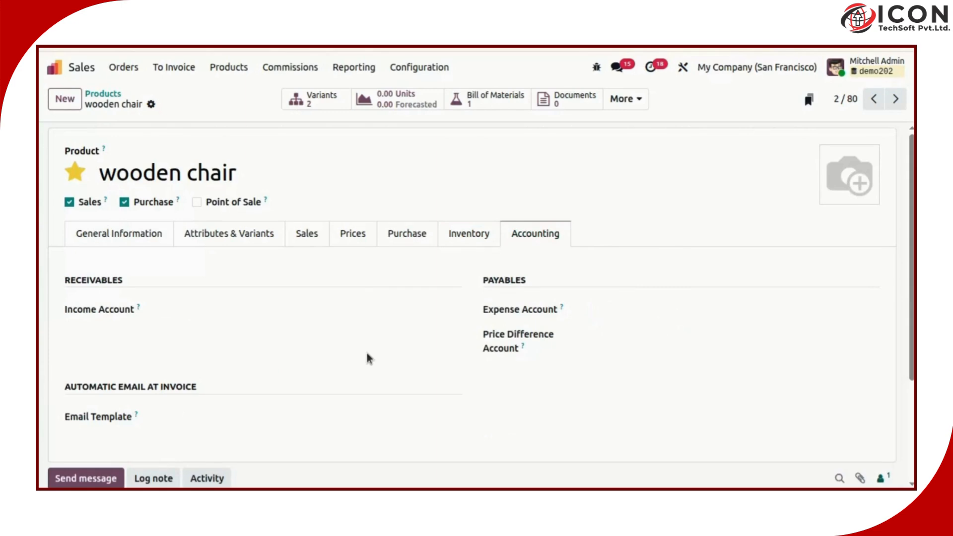
scroll(350, 387, "down", 2)
scroll(350, 387, "up", 2)
left_click(98, 242)
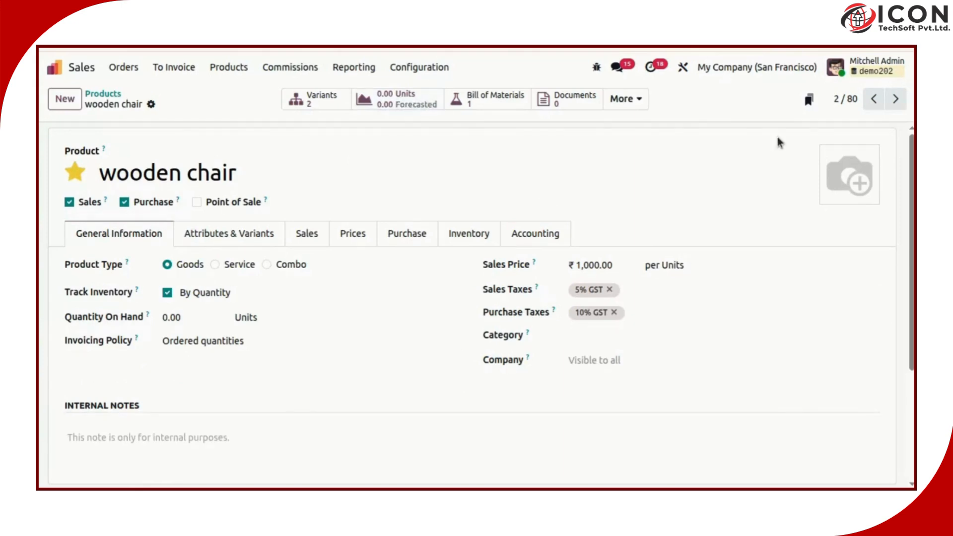
scroll(777, 137, "down", 4)
scroll(476, 298, "up", 4)
Step: Create a new quotation and assign it to a newly created customer named "customer"
left_click(111, 94)
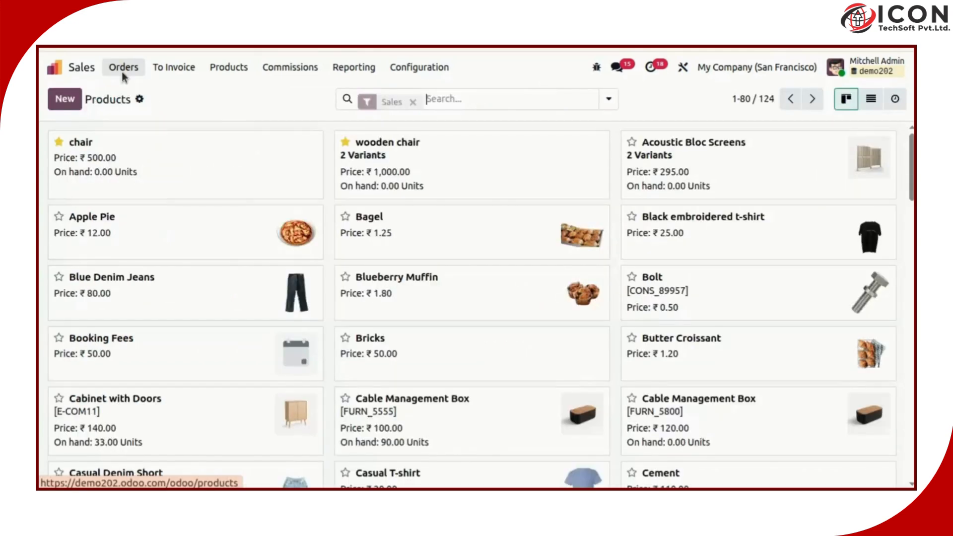
left_click(123, 70)
left_click(138, 94)
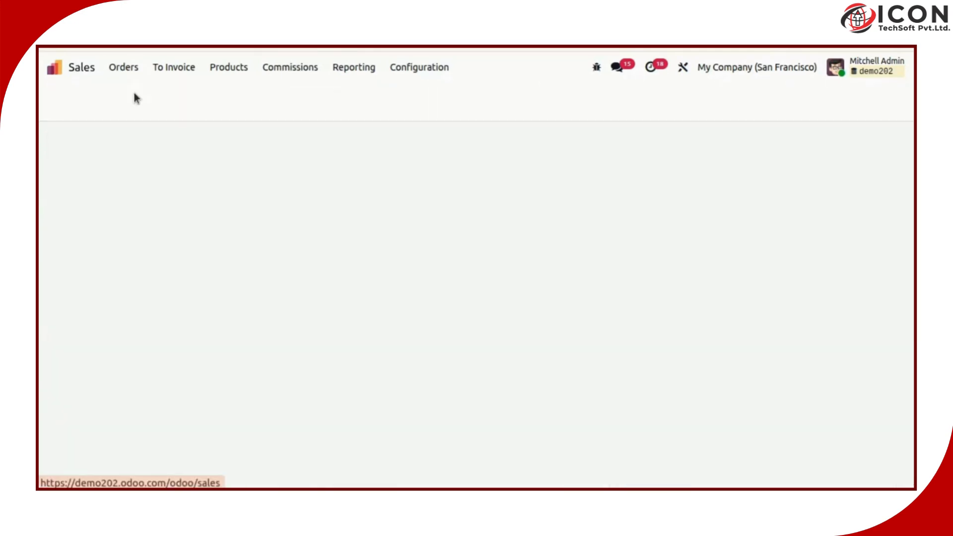
left_click(61, 99)
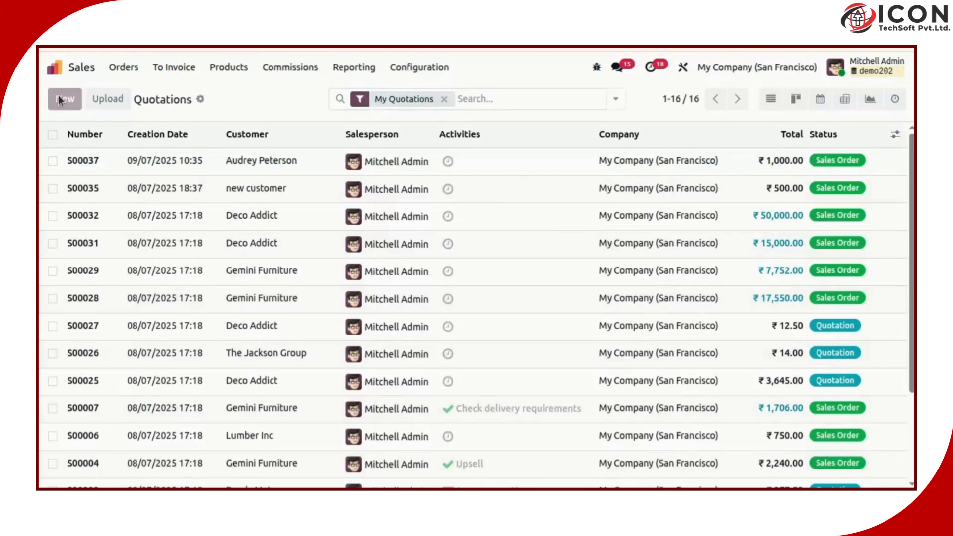
left_click(205, 214)
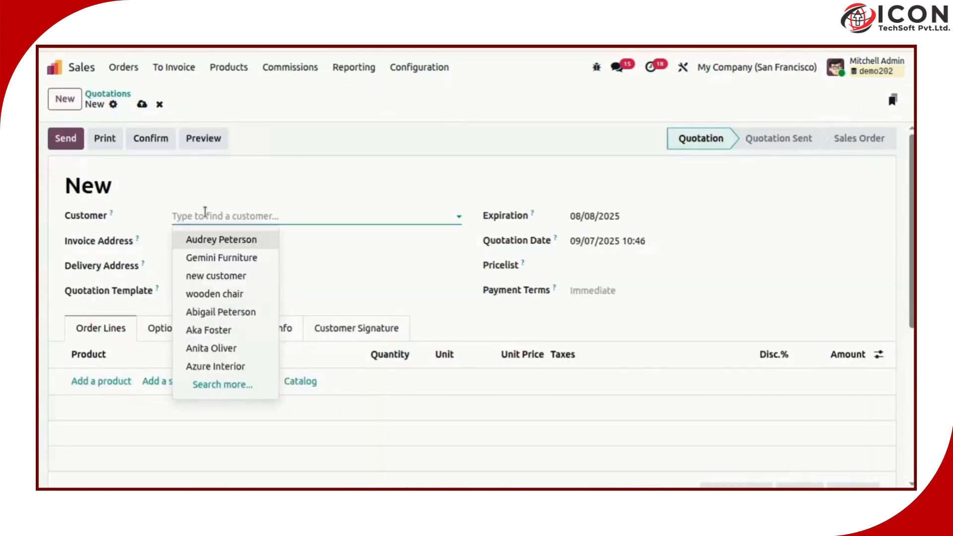
type("customer")
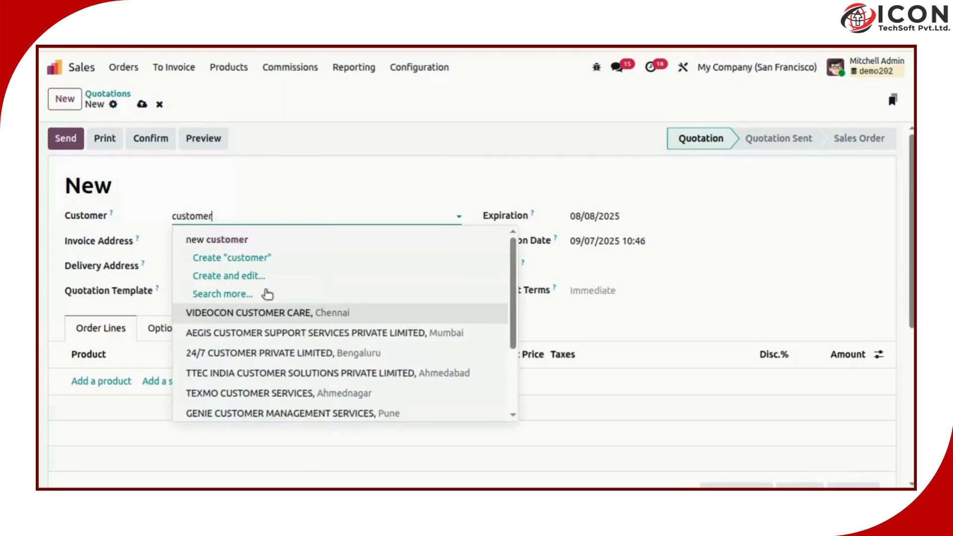
left_click(243, 258)
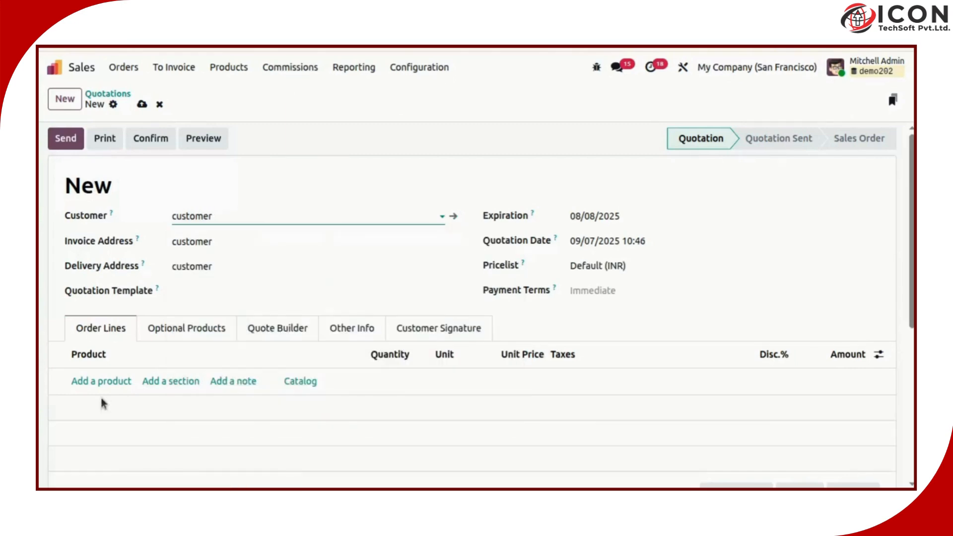
Step: Add one wooden chair in the natural color to the order lines and save the quotation
left_click(95, 381)
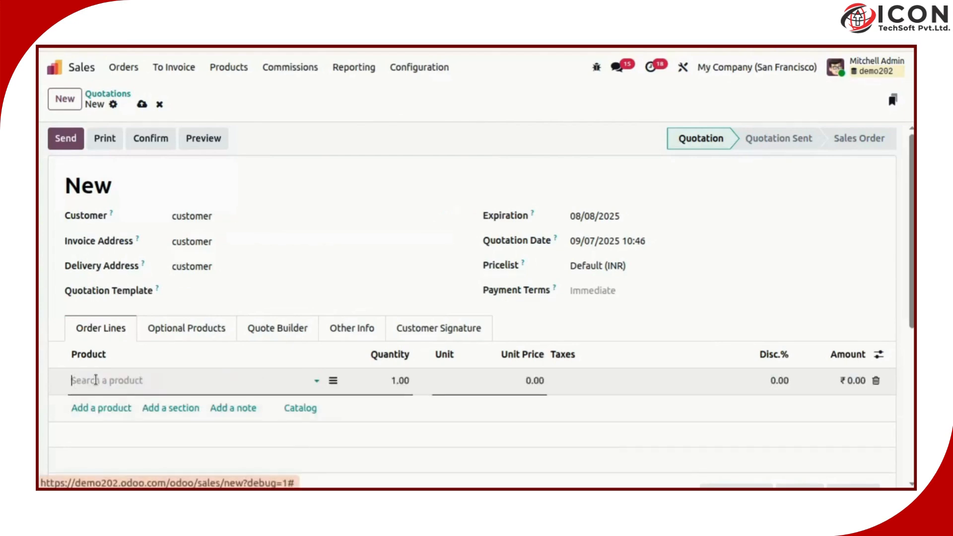
type("wooden")
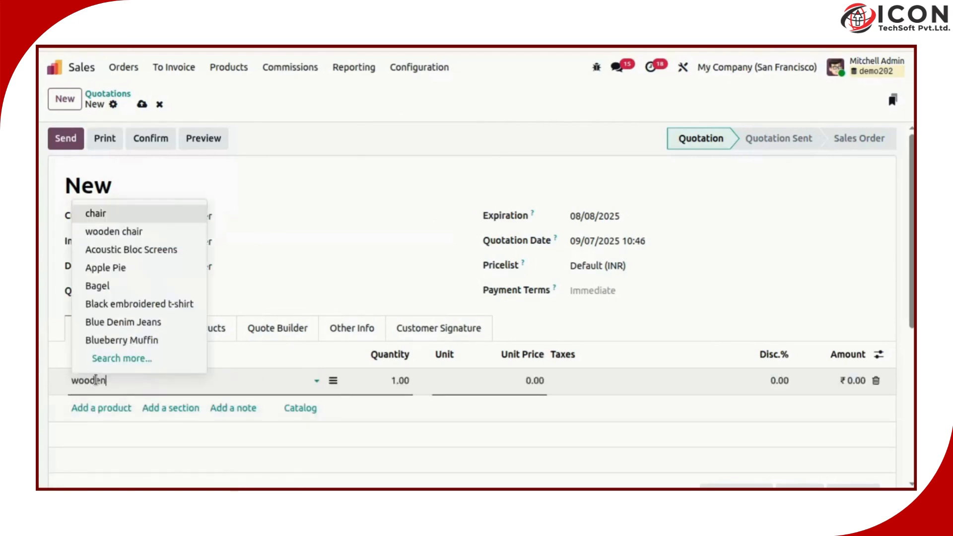
key("Return")
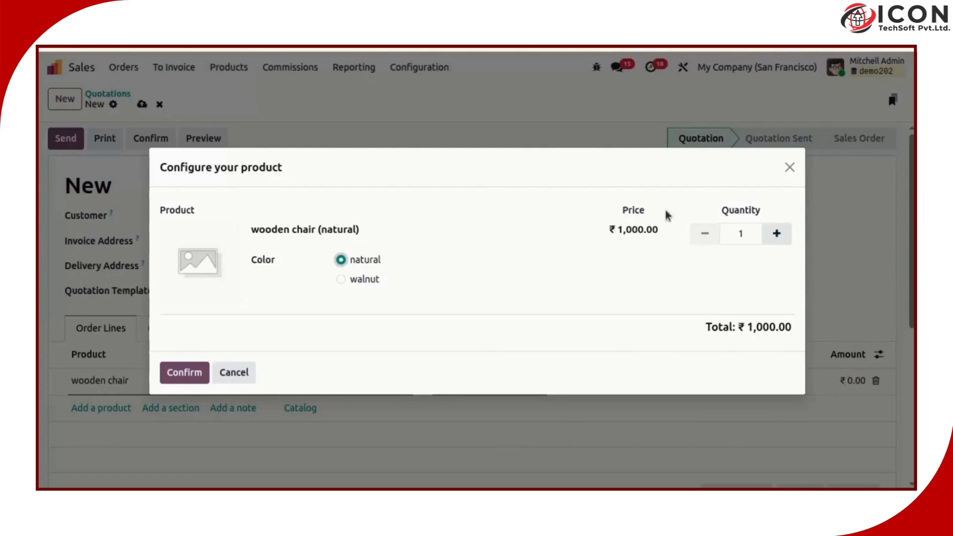
left_click(774, 234)
left_click(713, 234)
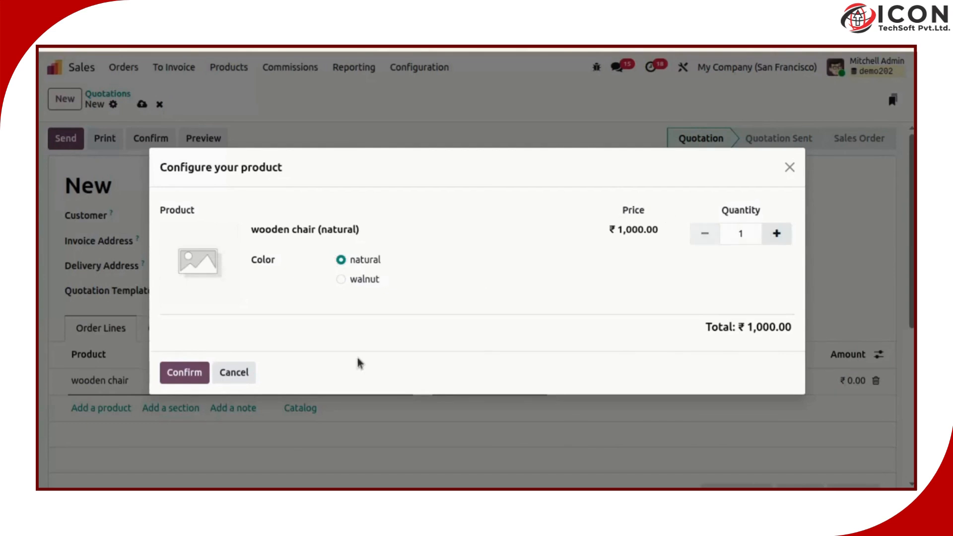
left_click(186, 373)
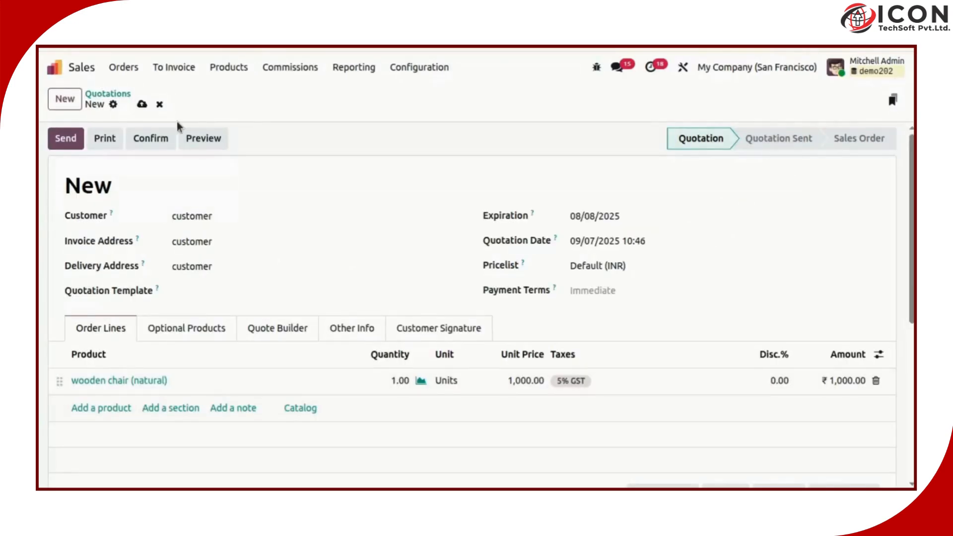
scroll(667, 191, "down", 1)
scroll(706, 197, "up", 1)
left_click(142, 104)
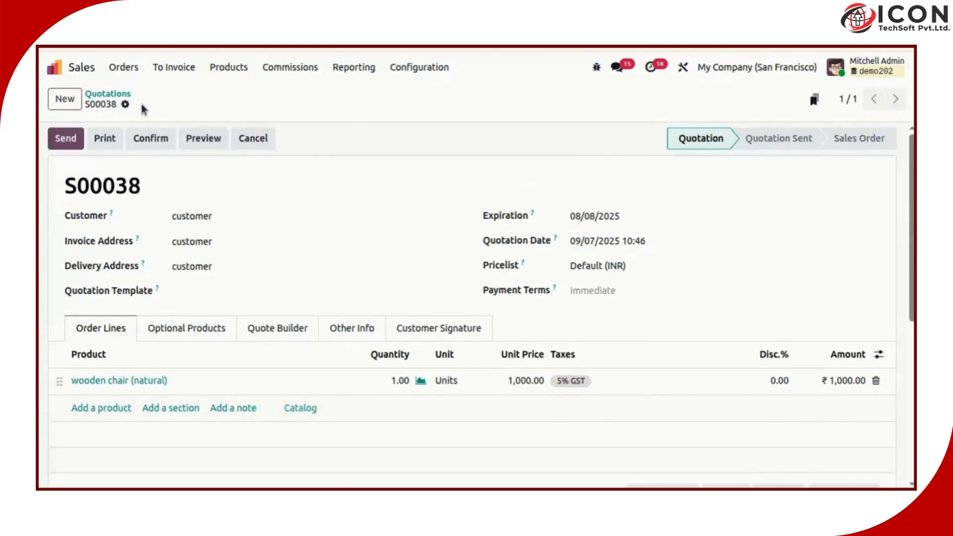
Step: Review the document layout configuration offered when sending the quotation and dismiss it
left_click(63, 147)
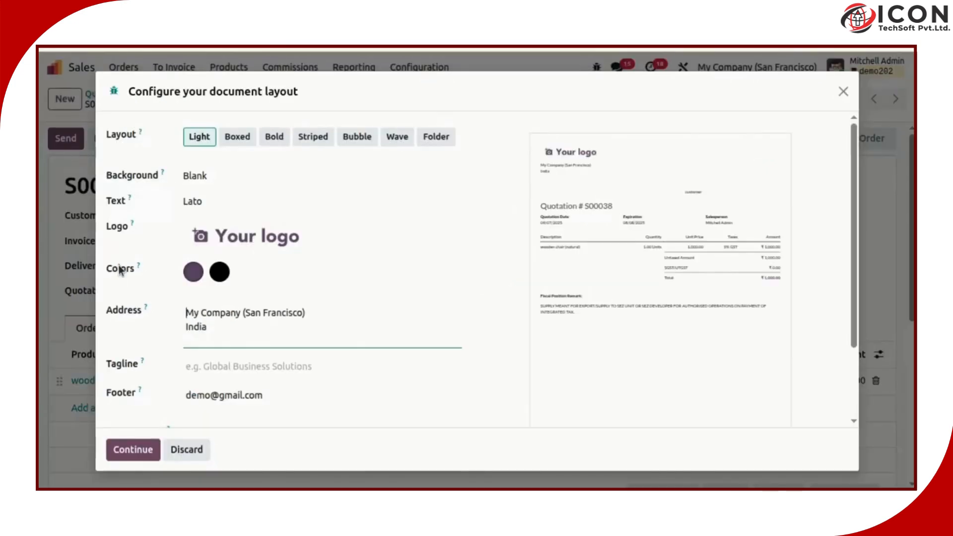
scroll(228, 392, "down", 3)
scroll(228, 391, "up", 3)
left_click(843, 92)
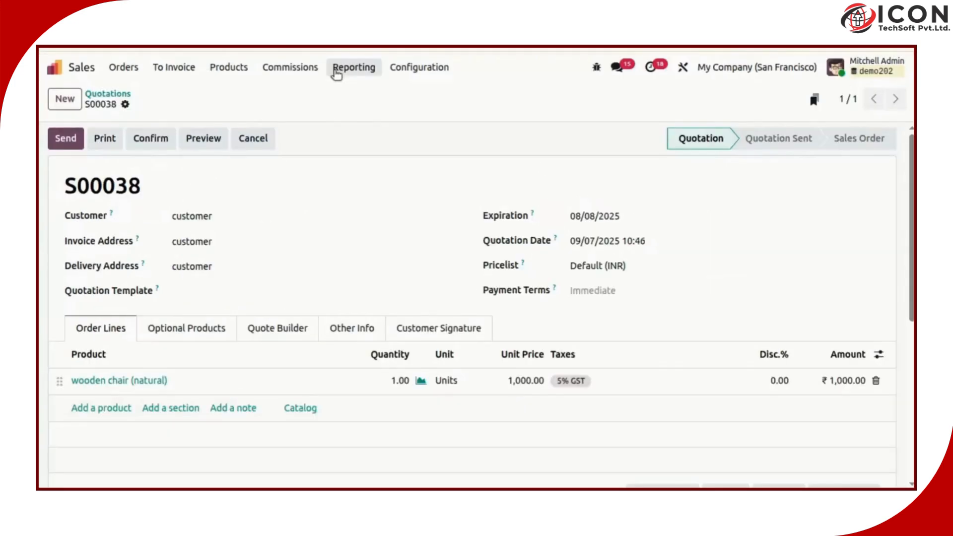
Step: Confirm the quotation as a sales order, dismiss the rewards notification, and unlock the order
left_click(162, 141)
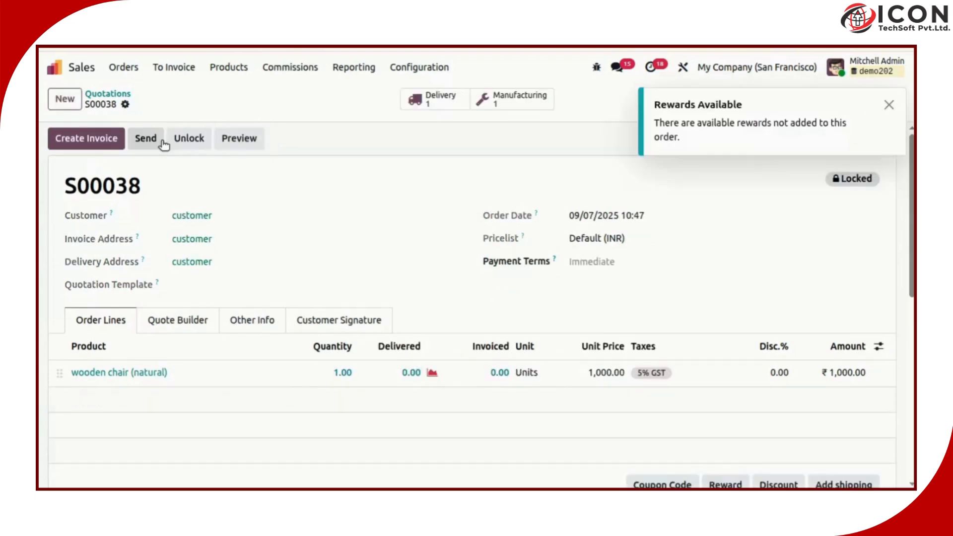
left_click(888, 105)
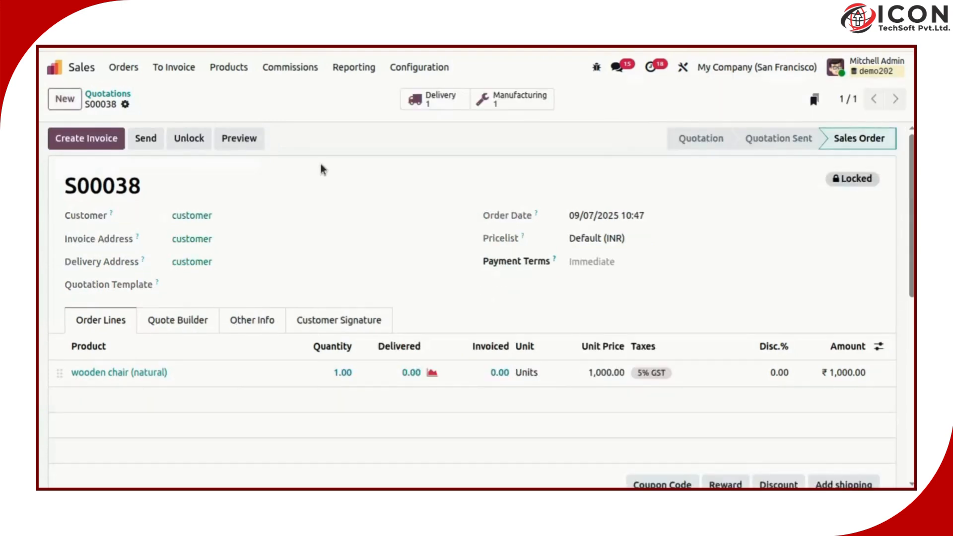
left_click(189, 137)
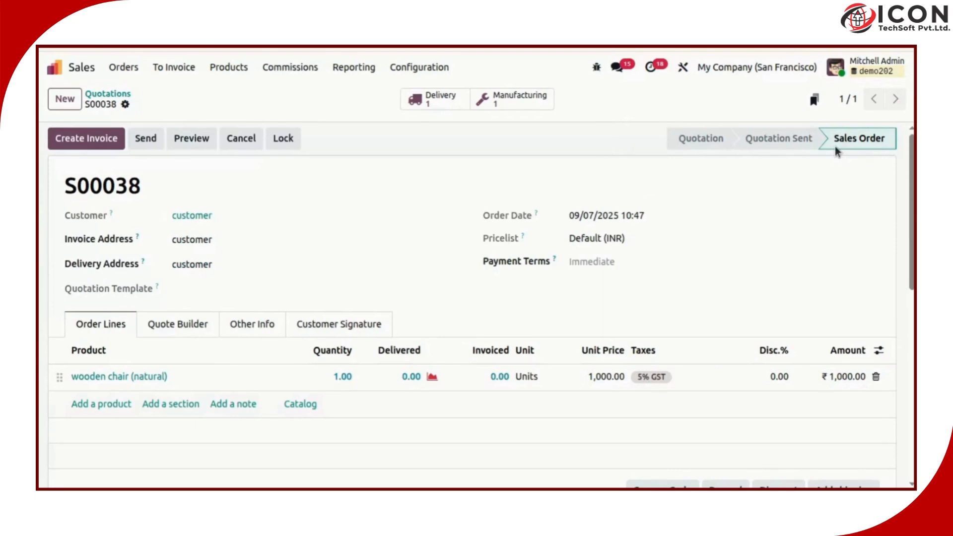
mouse_move(892, 140)
mouse_move(912, 159)
left_mouse_down()
mouse_move(912, 241)
mouse_move(912, 159)
left_mouse_up()
scroll(692, 288, "down", 3)
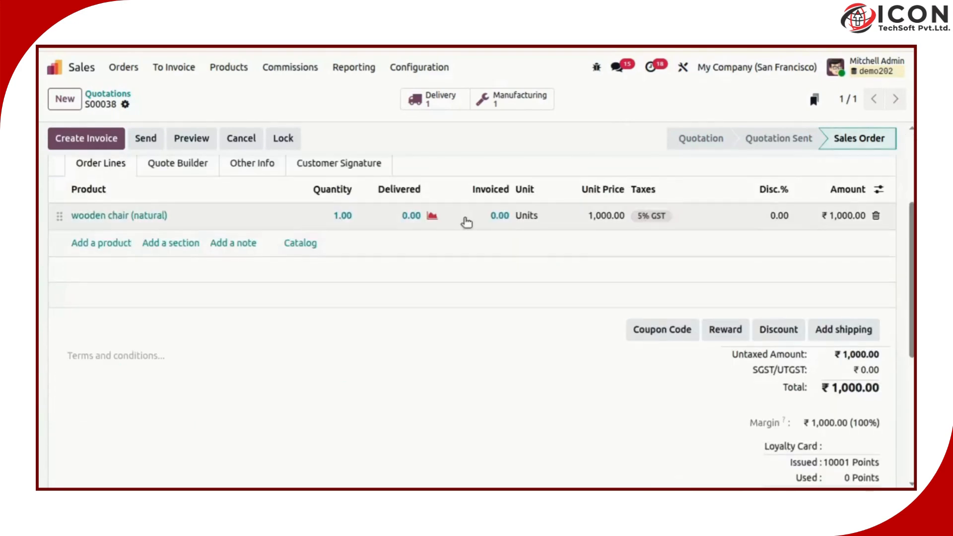
scroll(186, 233, "up", 3)
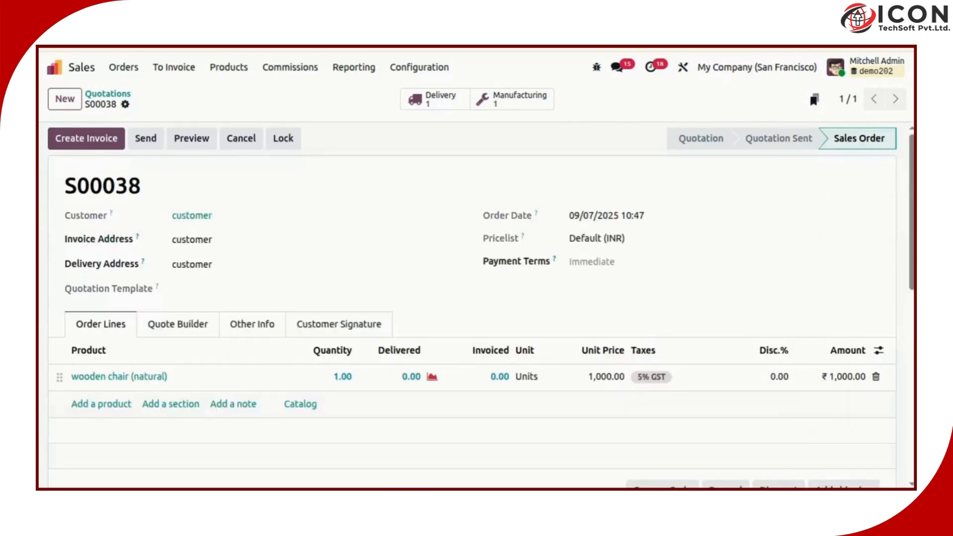
Step: Try to validate the sales order's linked delivery, and return to the sales order
left_click(430, 105)
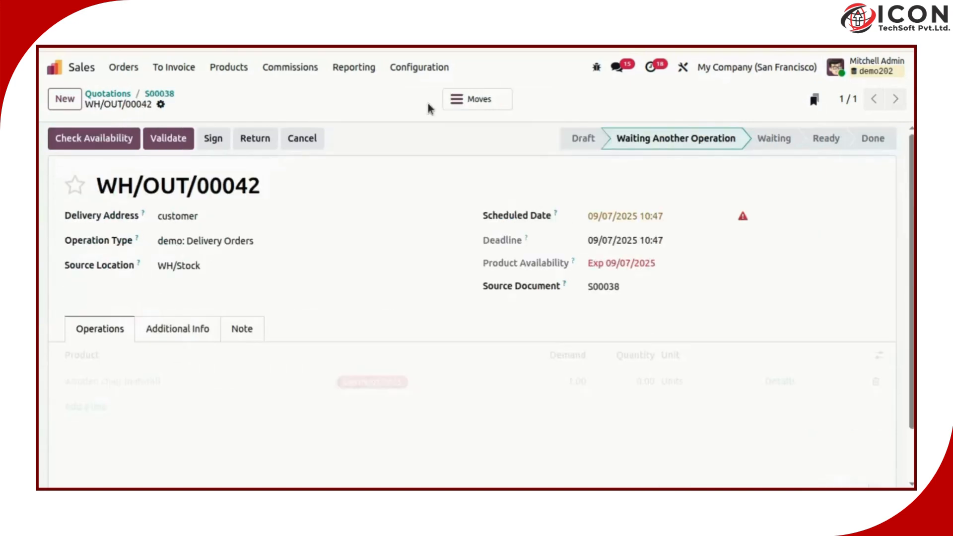
left_click(174, 139)
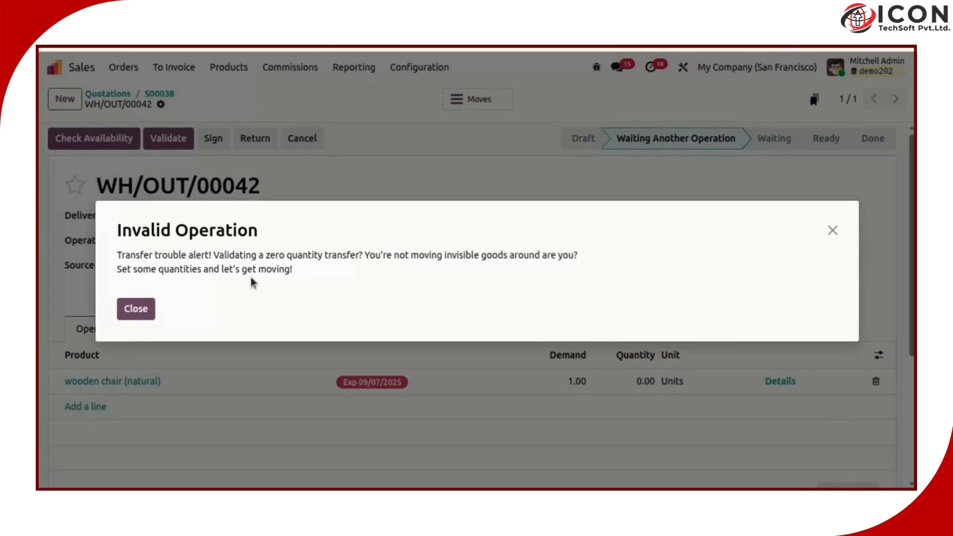
left_click(832, 230)
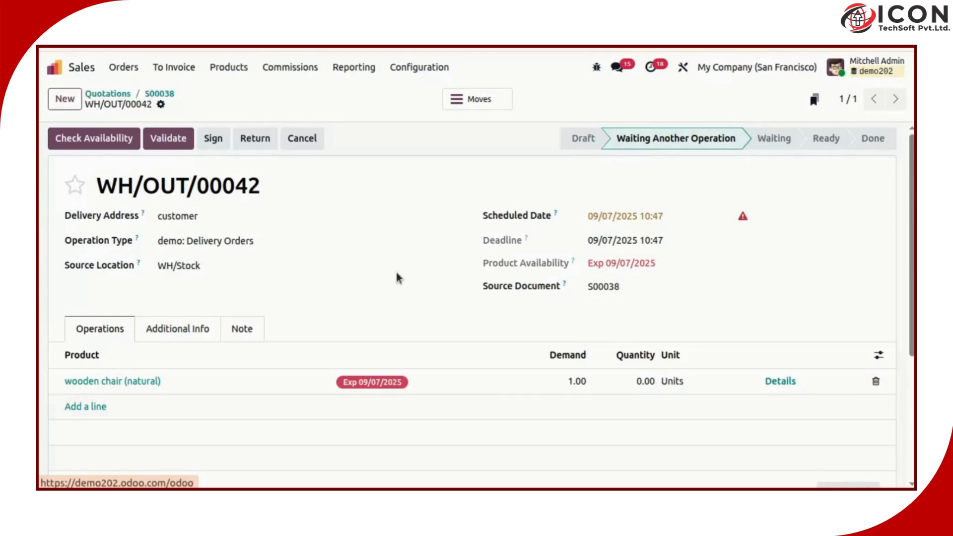
left_click(159, 94)
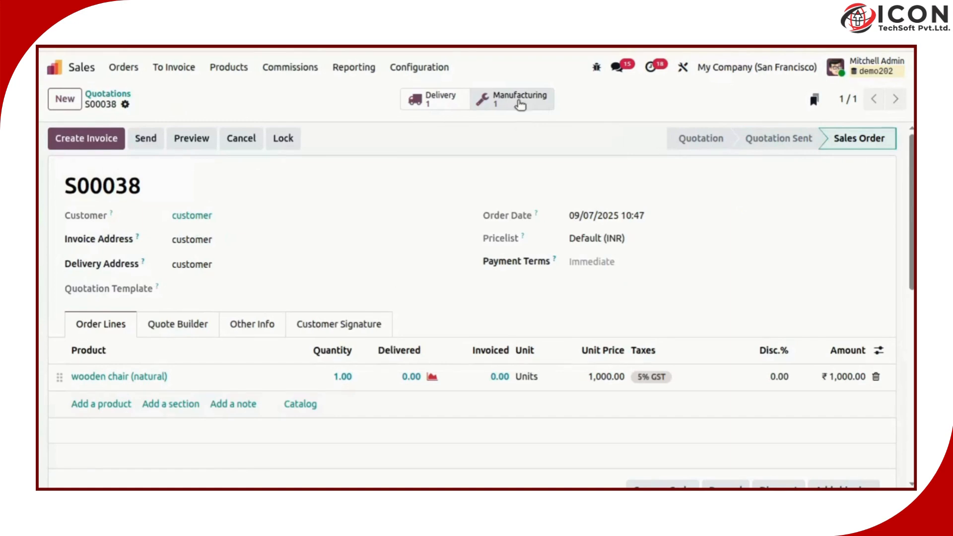
Step: Review the manufacturing order linked to the sales order and open the purchase orders generated from it
left_click(518, 101)
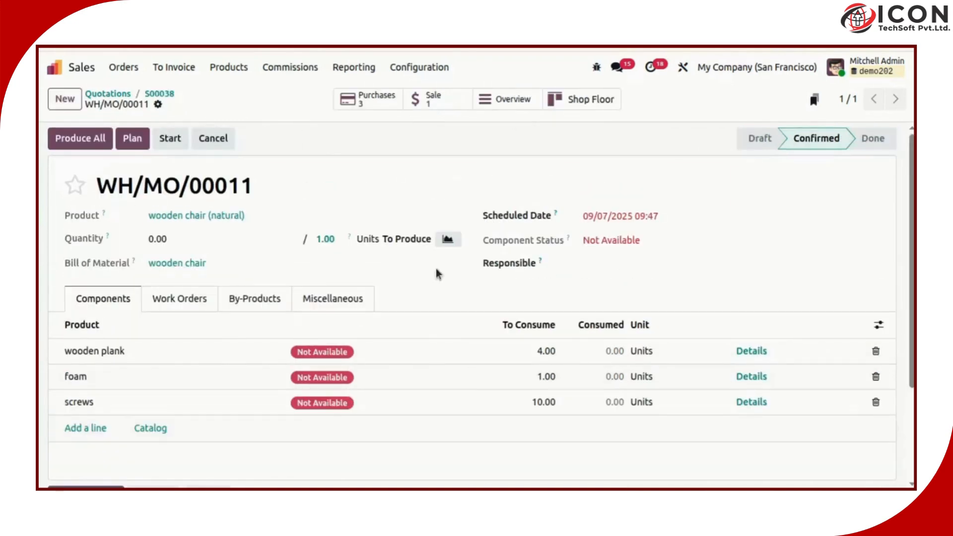
left_click(159, 94)
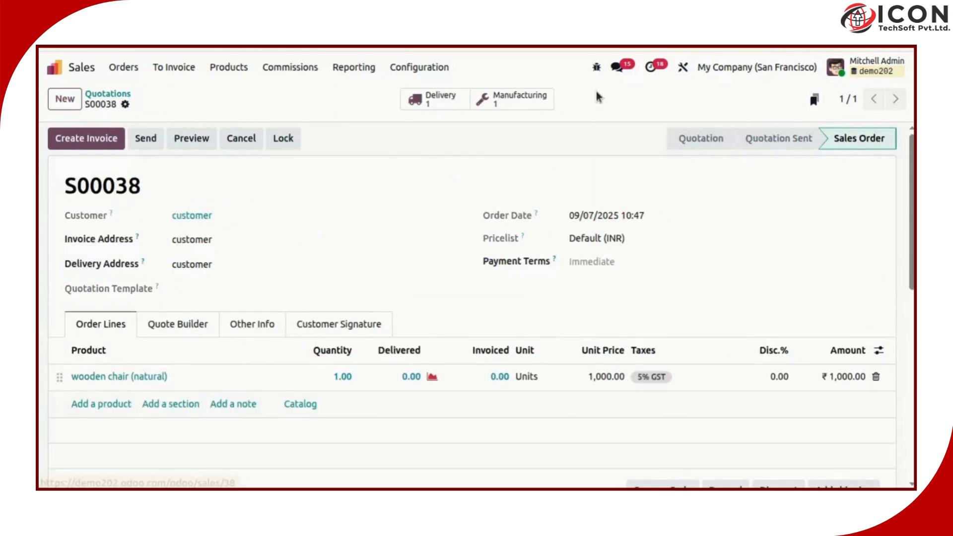
left_click(539, 100)
scroll(780, 415, "down", 2)
scroll(780, 415, "up", 2)
left_click(376, 98)
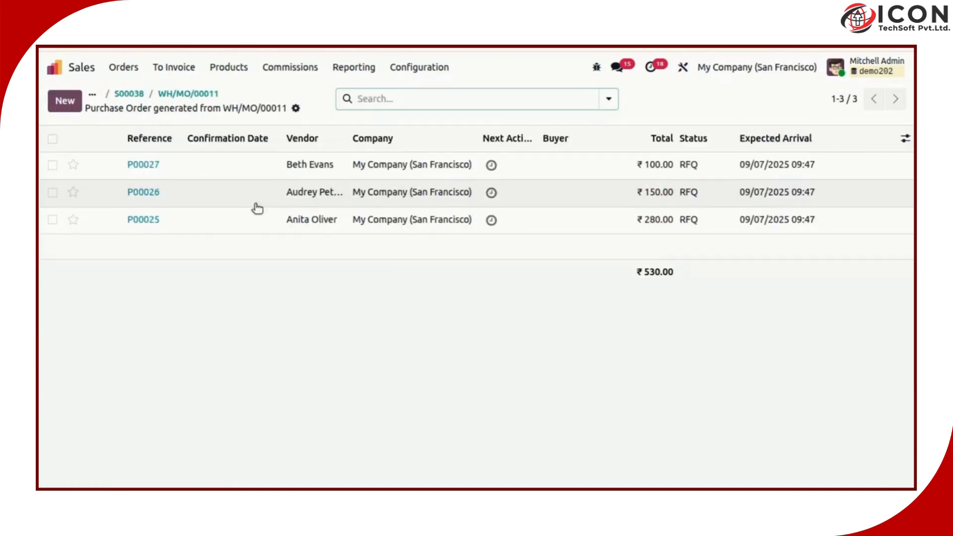
Step: Confirm the request for quotation for 10 screws, validate its receipt, and return to the purchase order list
left_click(251, 167)
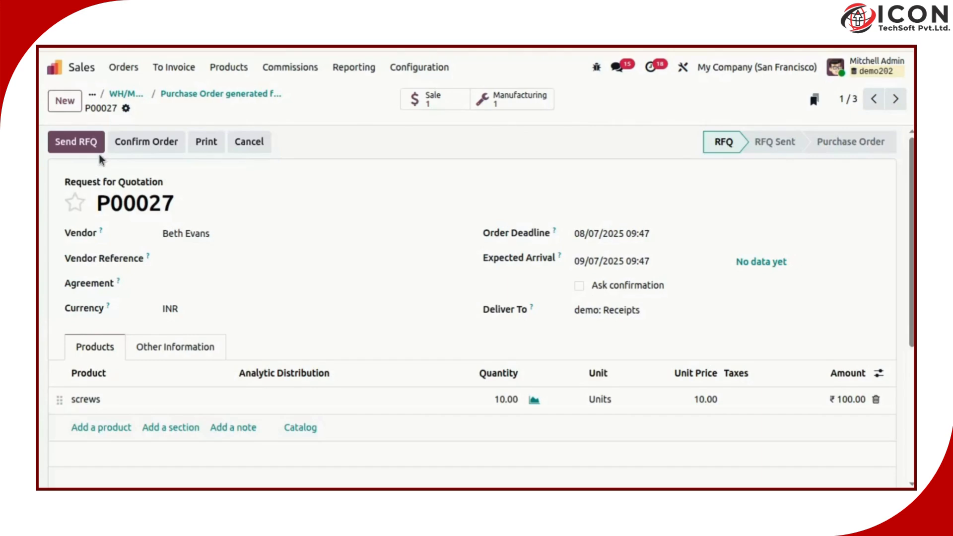
left_click(128, 148)
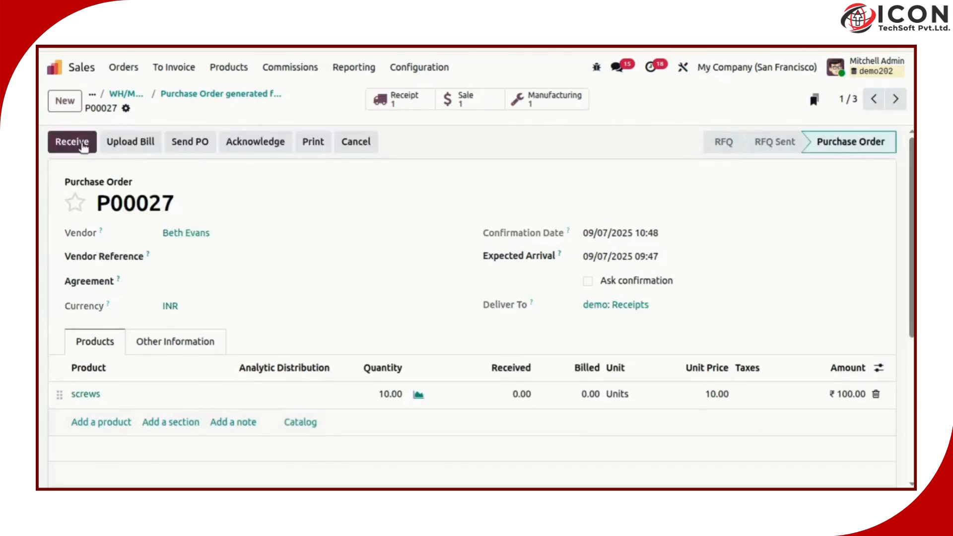
left_click(70, 143)
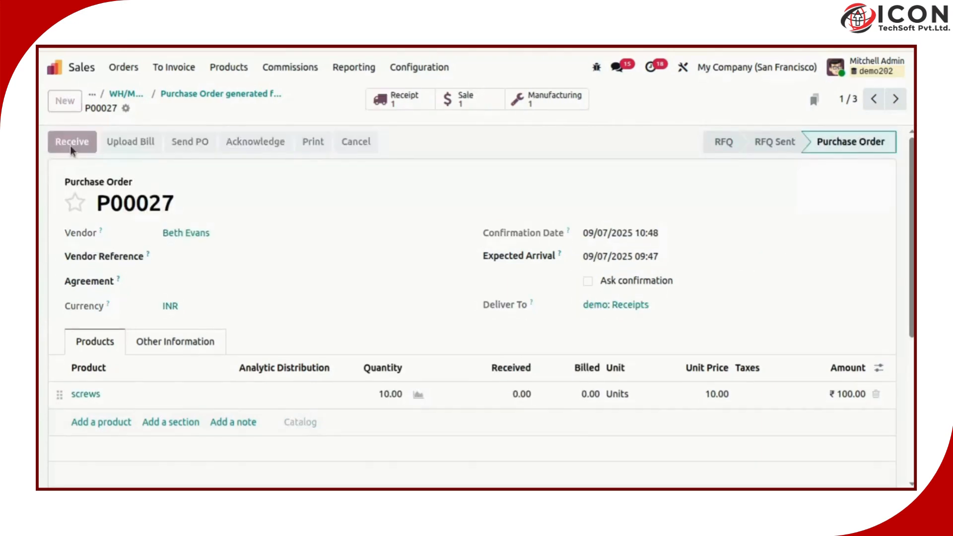
left_click(72, 145)
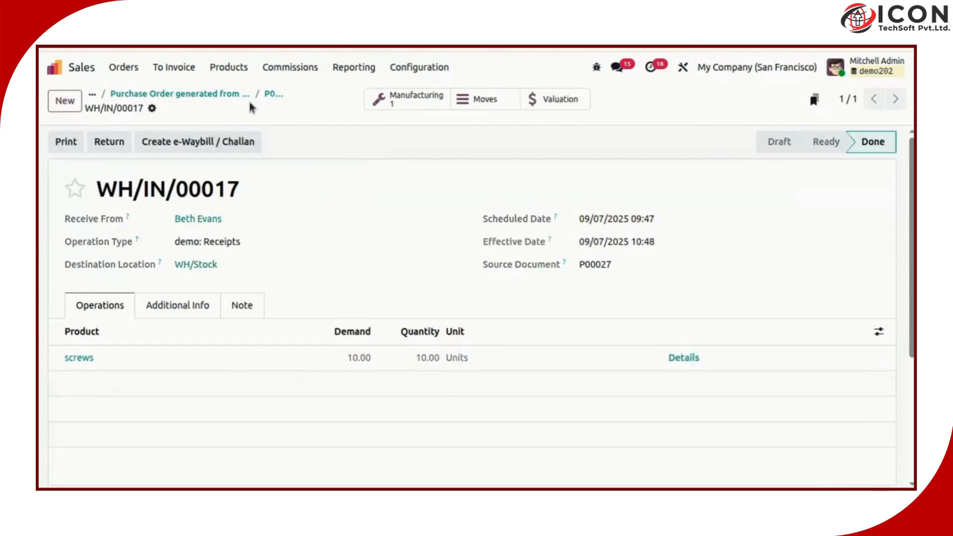
left_click(270, 94)
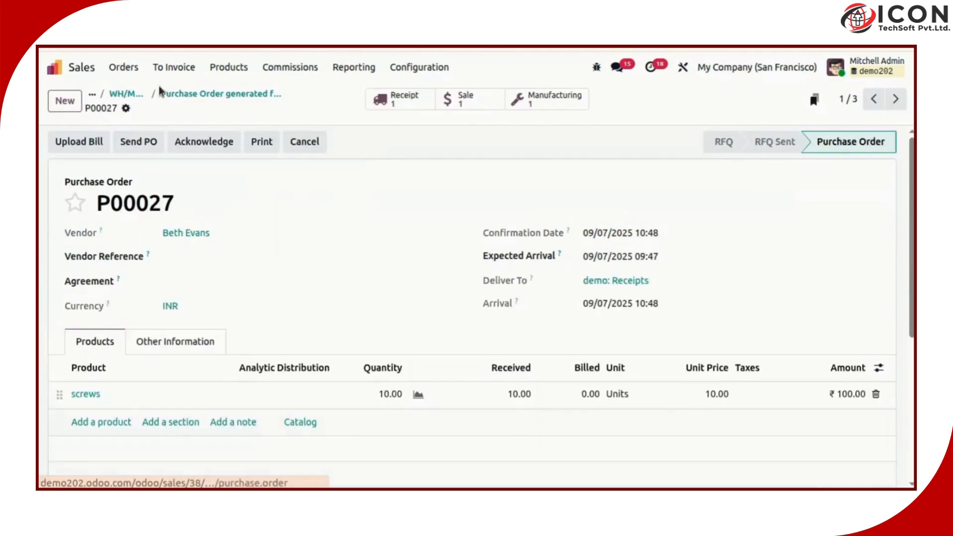
left_click(198, 98)
Step: Confirm the request for quotation for 1 foam, validate its receipt, and return to the purchase order list
left_click(195, 189)
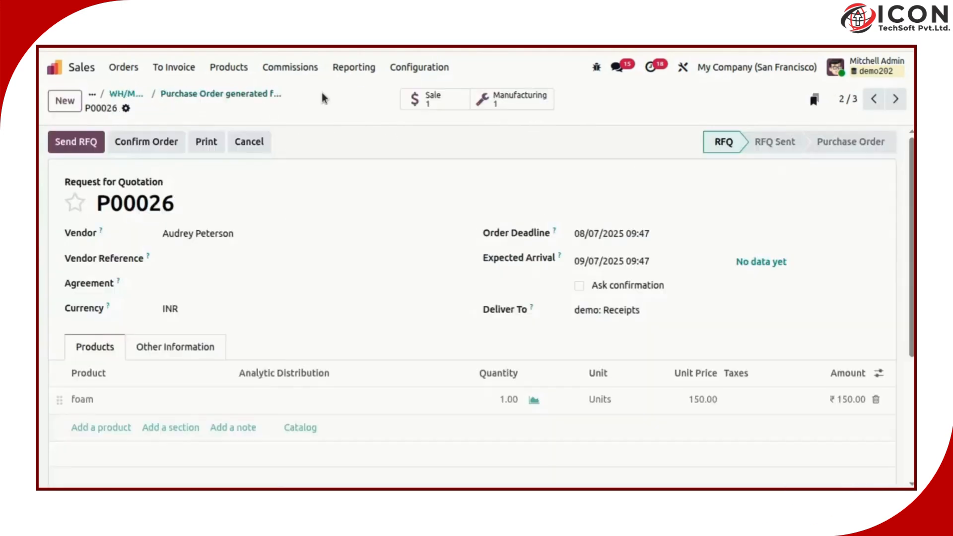
left_click(127, 147)
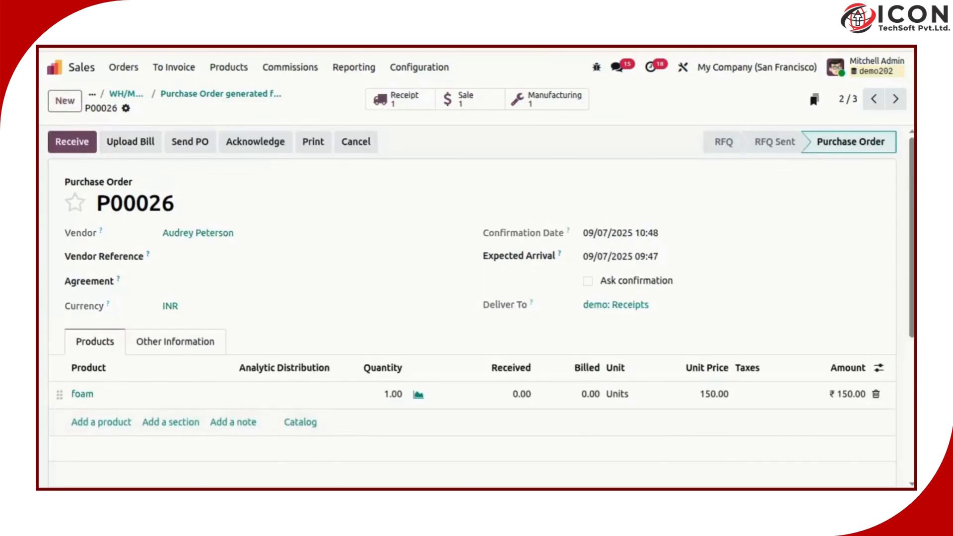
left_click(75, 143)
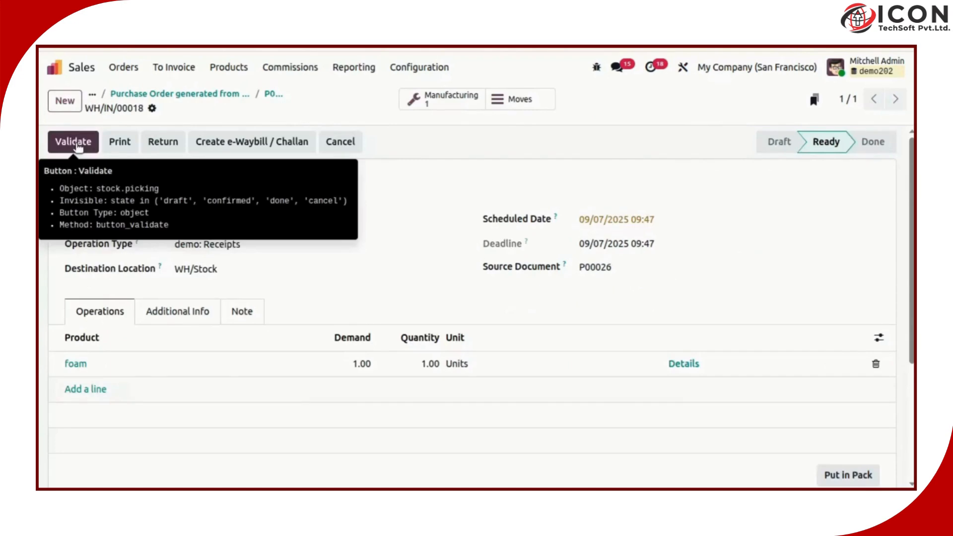
left_click(77, 145)
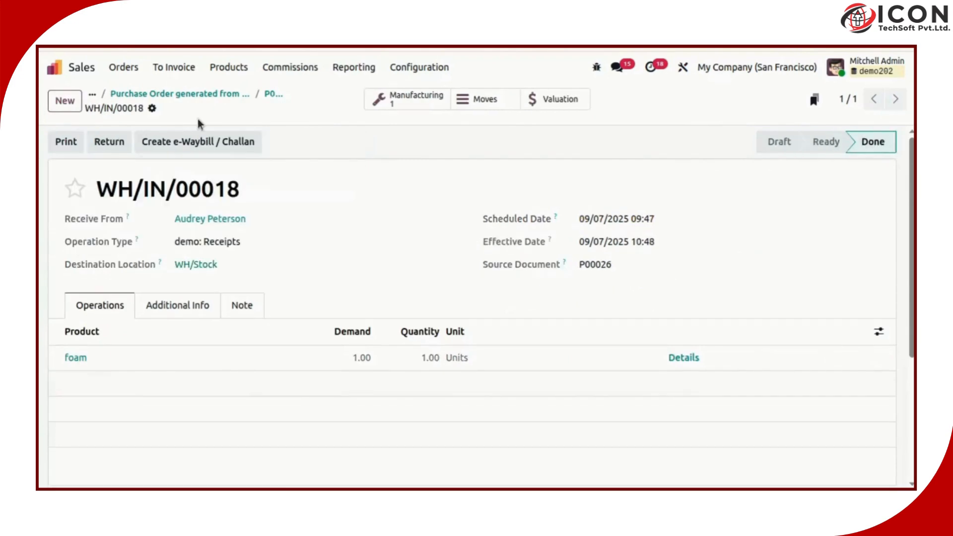
left_click(267, 97)
left_click(212, 94)
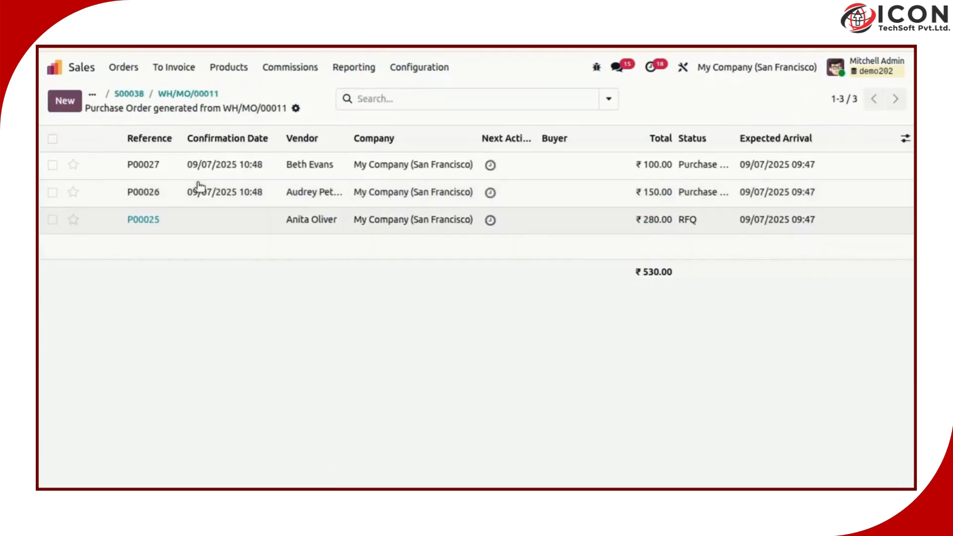
Step: Confirm the request for quotation for 4 wooden planks, validate its receipt, and return to the manufacturing order
left_click(188, 220)
left_click(139, 149)
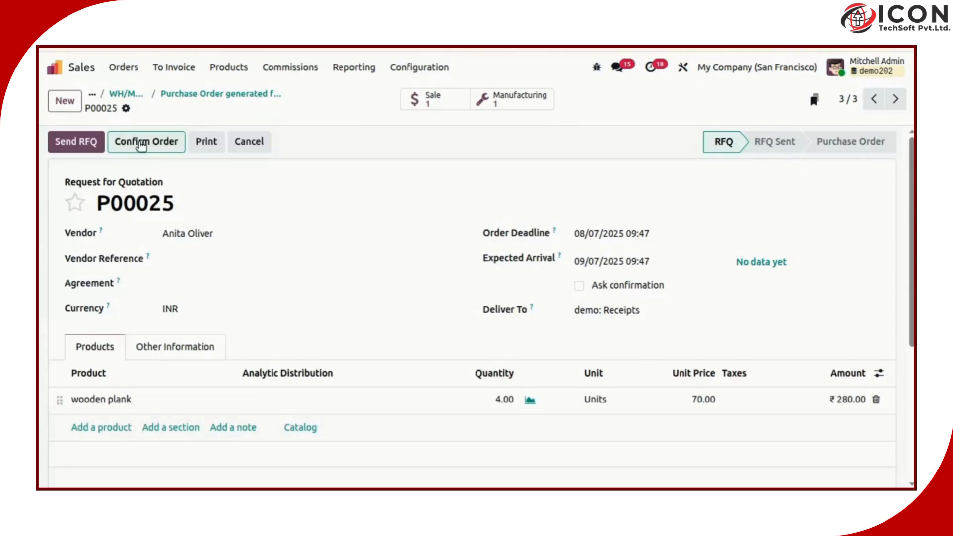
left_click(88, 142)
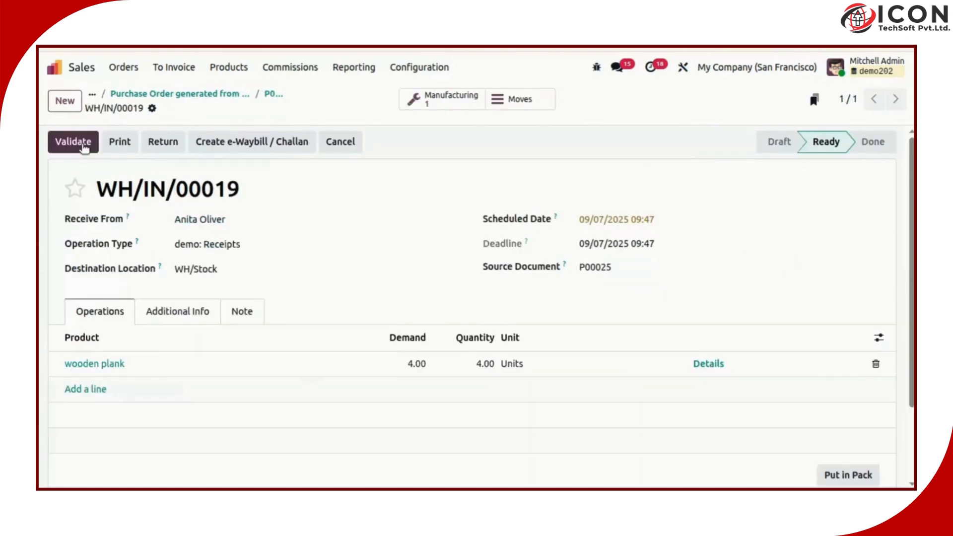
left_click(79, 143)
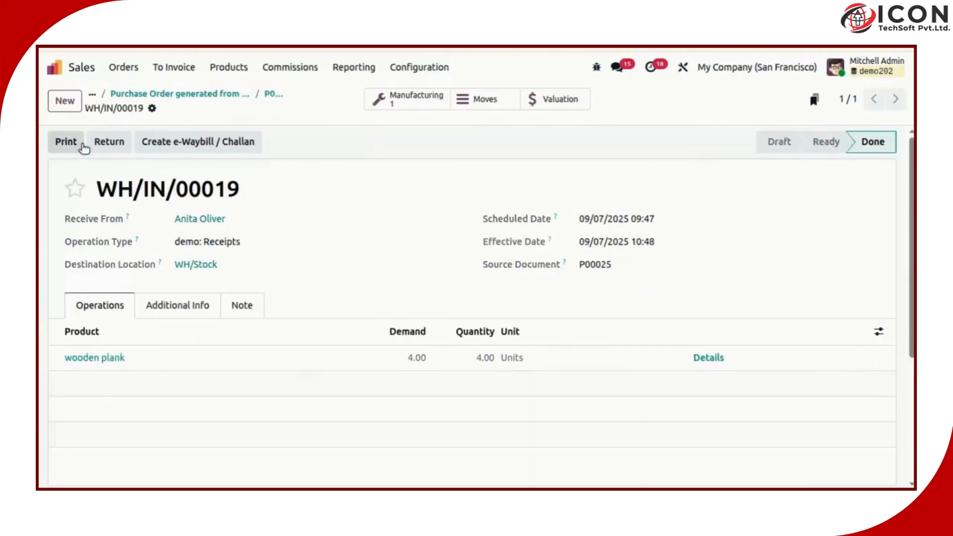
left_click(201, 94)
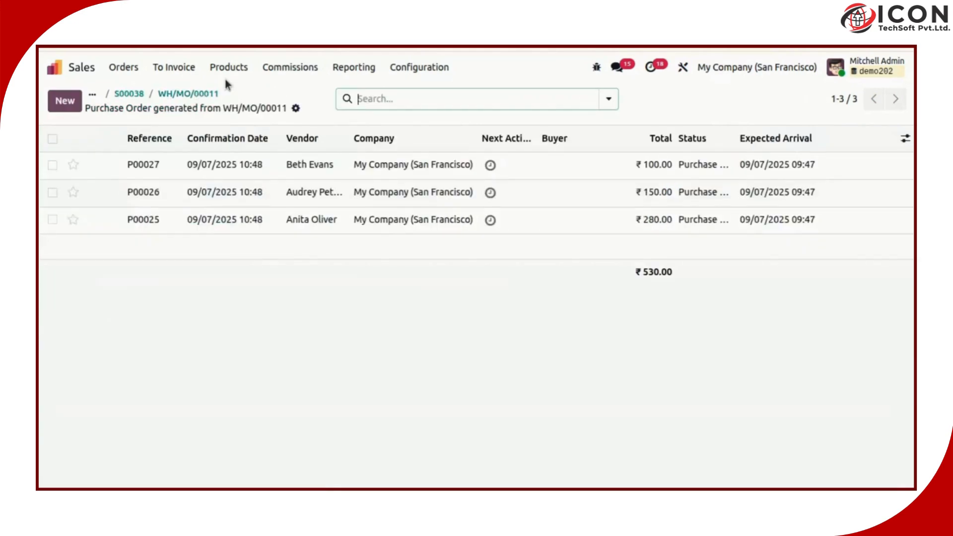
left_click(198, 96)
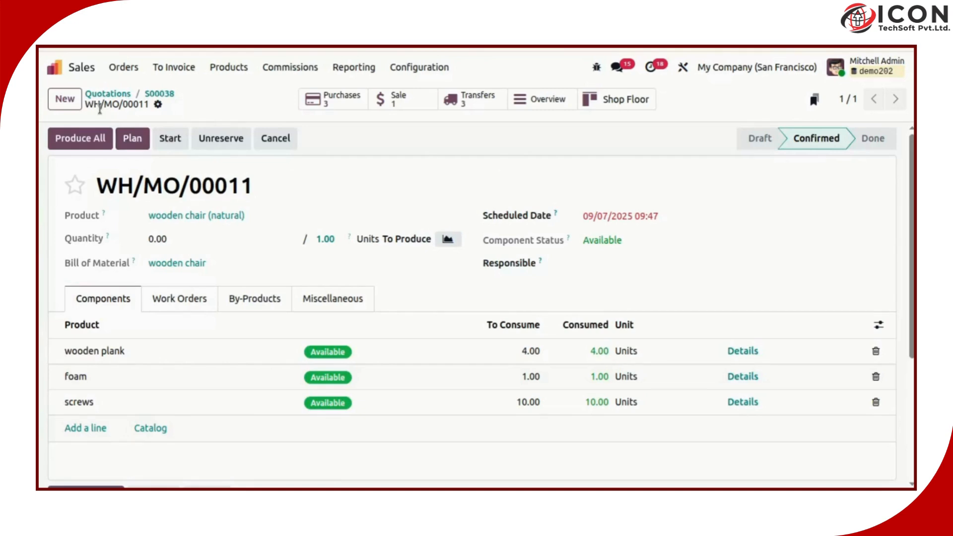
Step: Start and finish the cutting wood and foam fixing work orders of the chair's manufacturing order
left_click(168, 297)
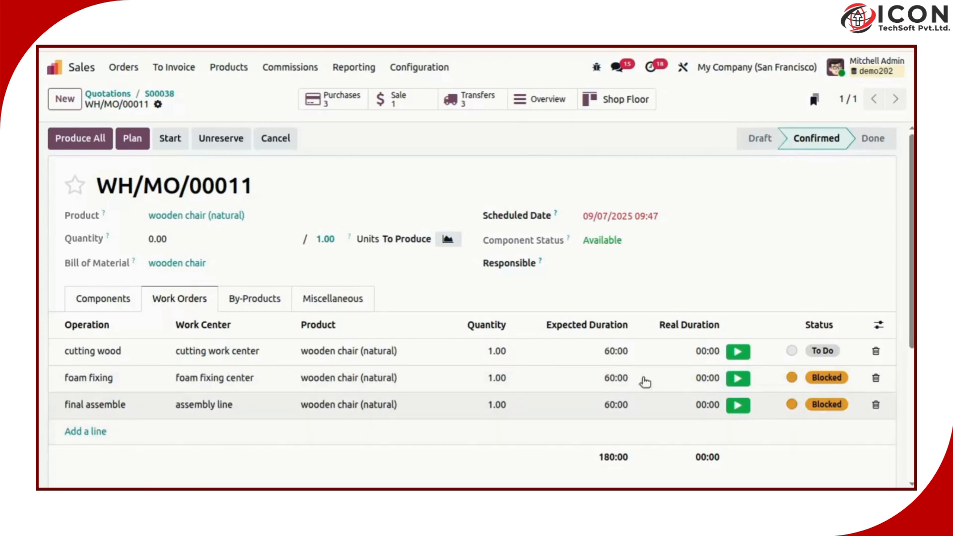
left_click(738, 353)
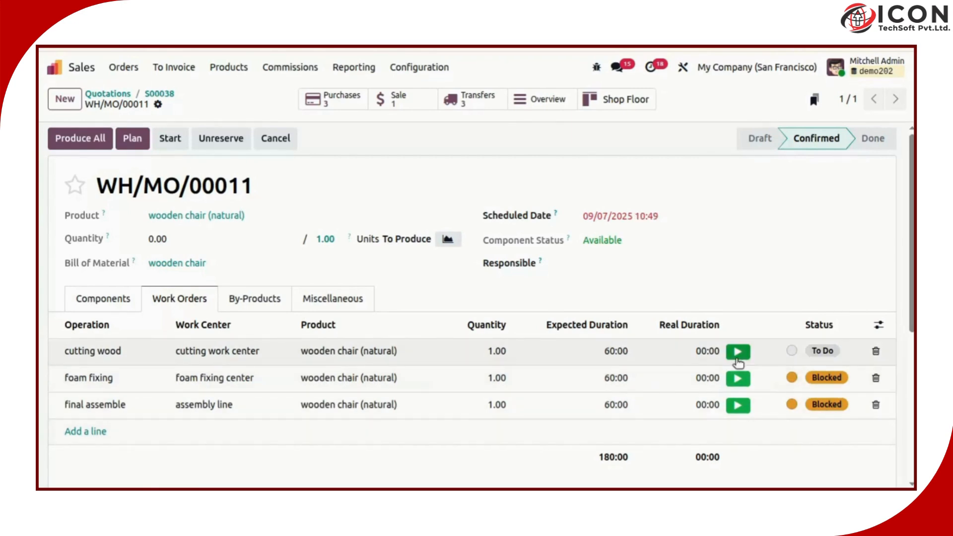
left_click(764, 352)
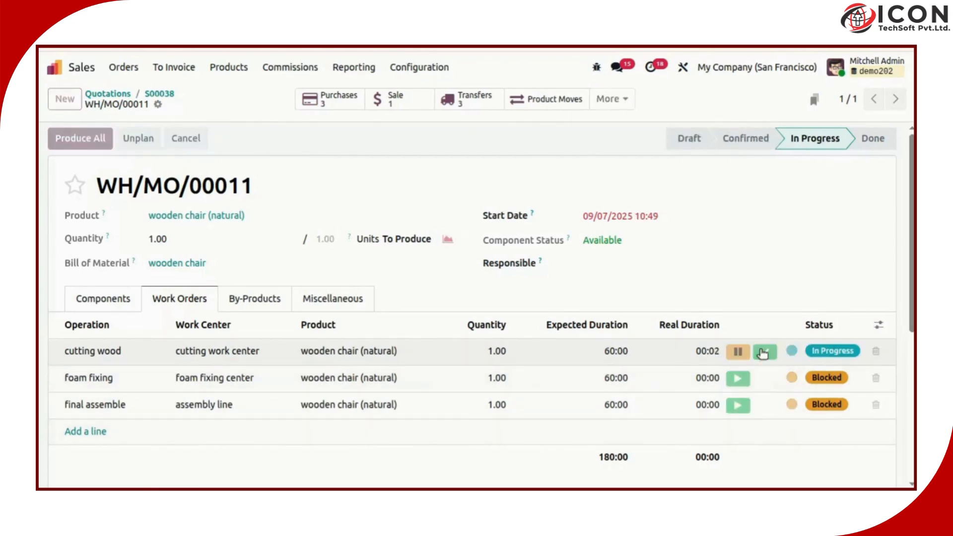
left_click(737, 378)
left_click(764, 377)
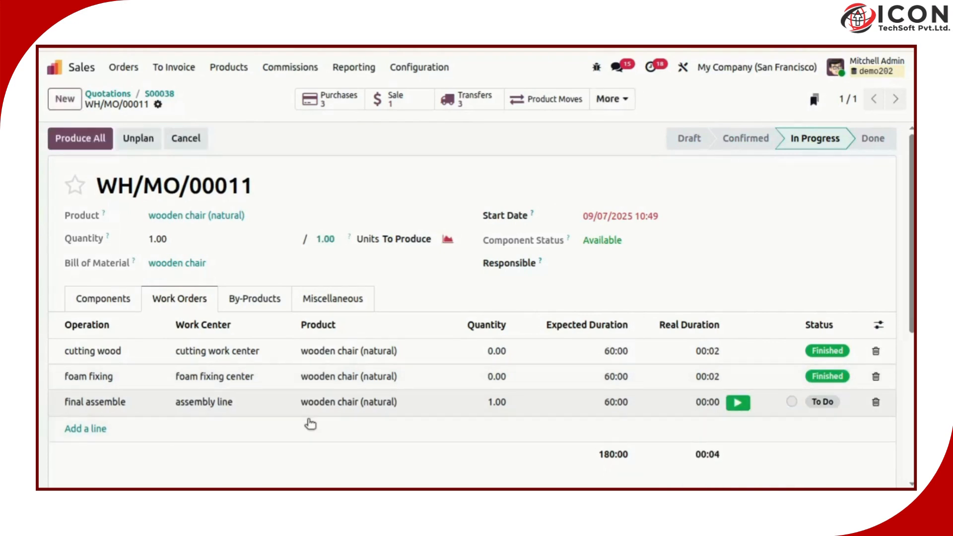
Step: Start and finish the final assemble work order, and complete production of the manufacturing order
left_click(738, 402)
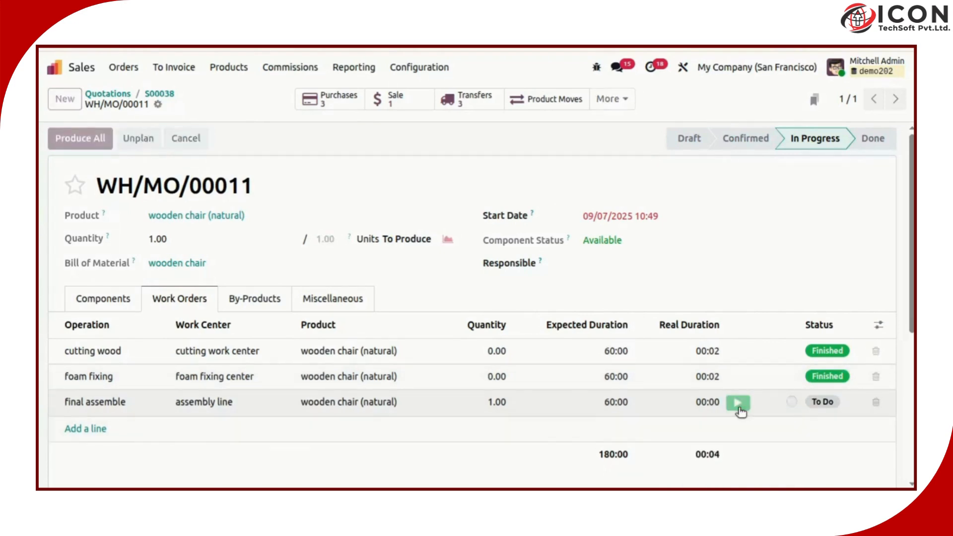
left_click(765, 402)
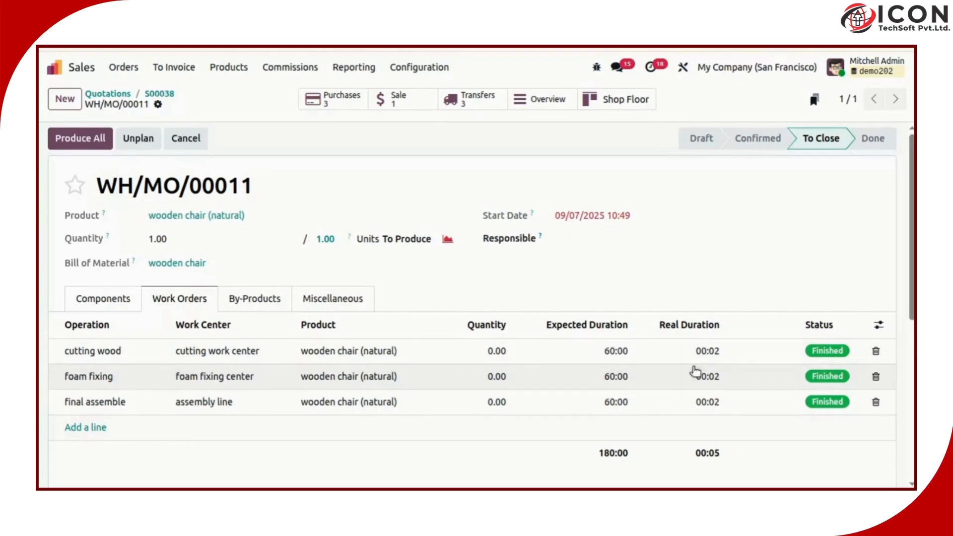
left_click(104, 299)
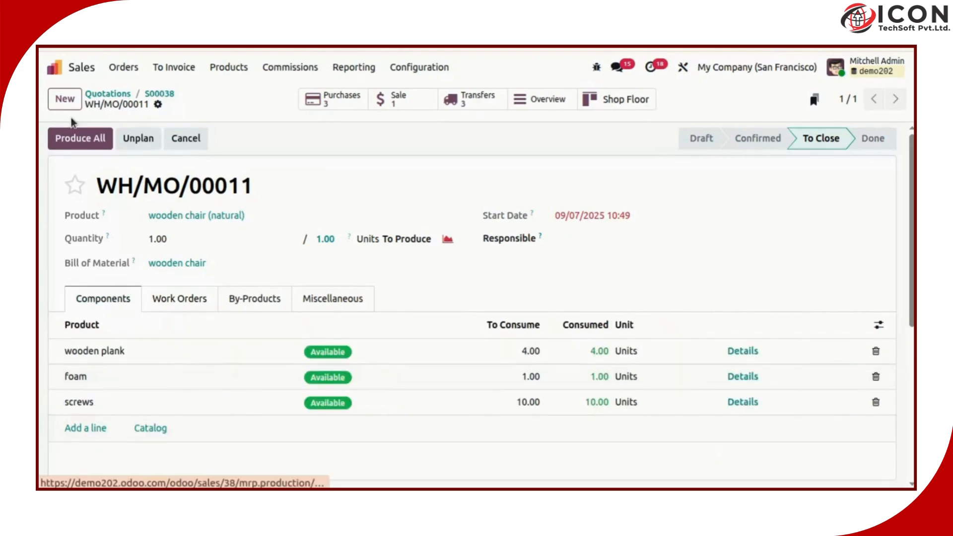
left_click(81, 140)
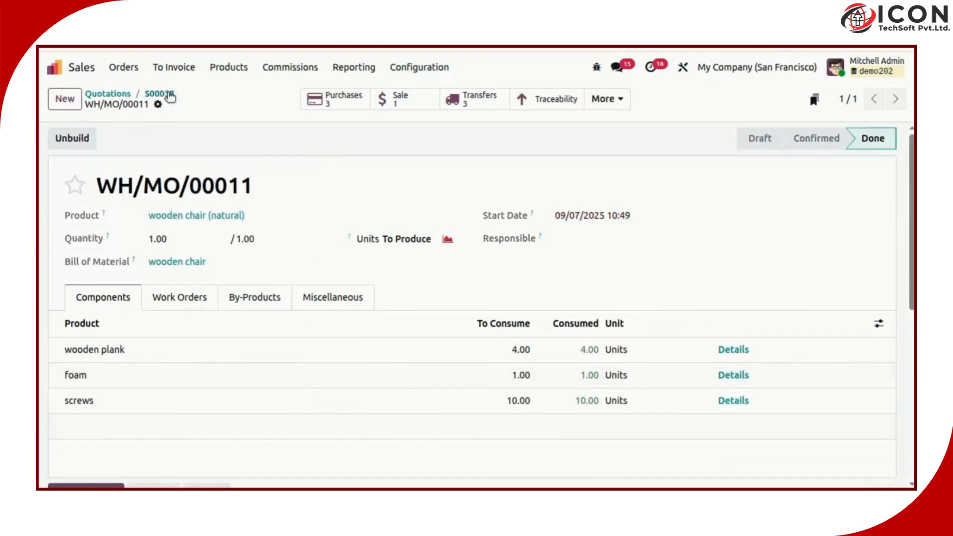
Step: Check the manufacturing order's transfers, and validate the sales order's delivery of 1 natural wooden chair
left_click(452, 103)
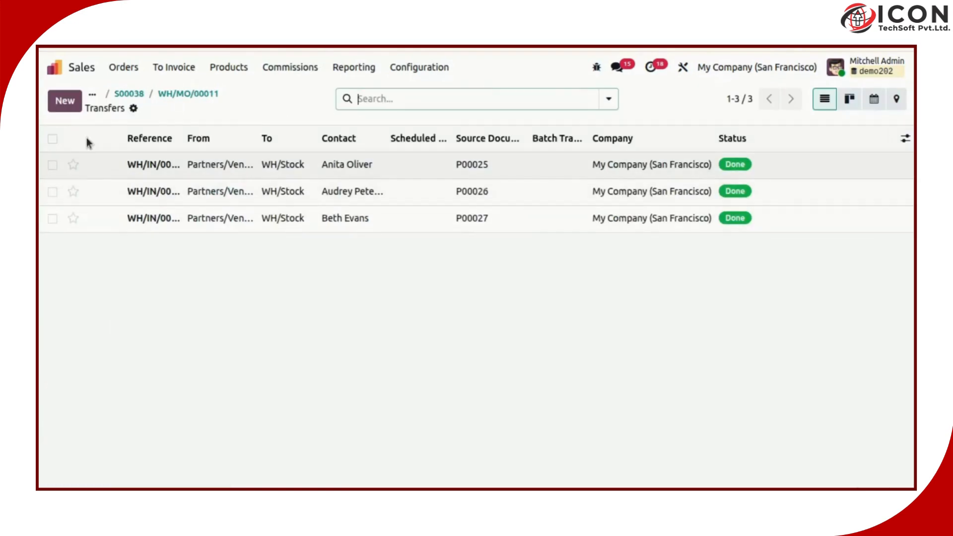
left_click(176, 99)
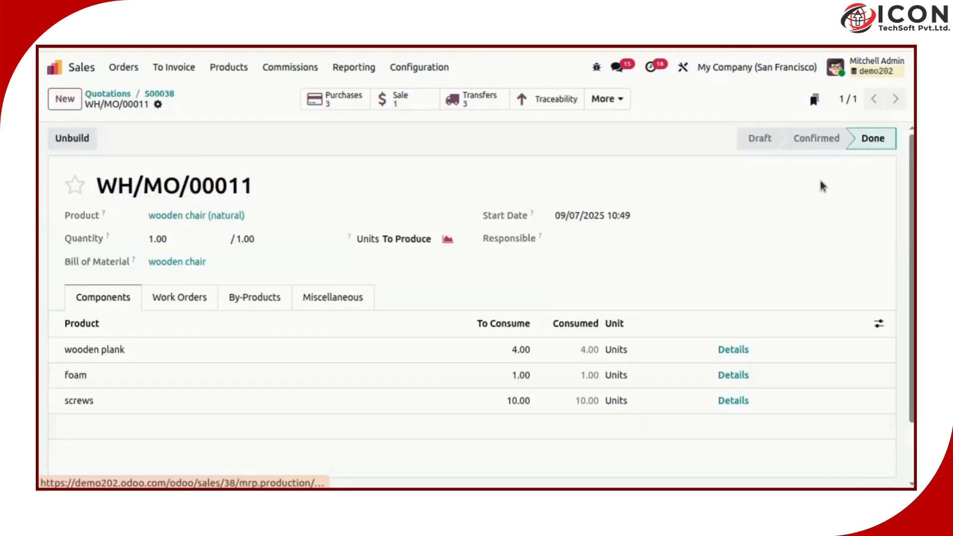
left_click(170, 98)
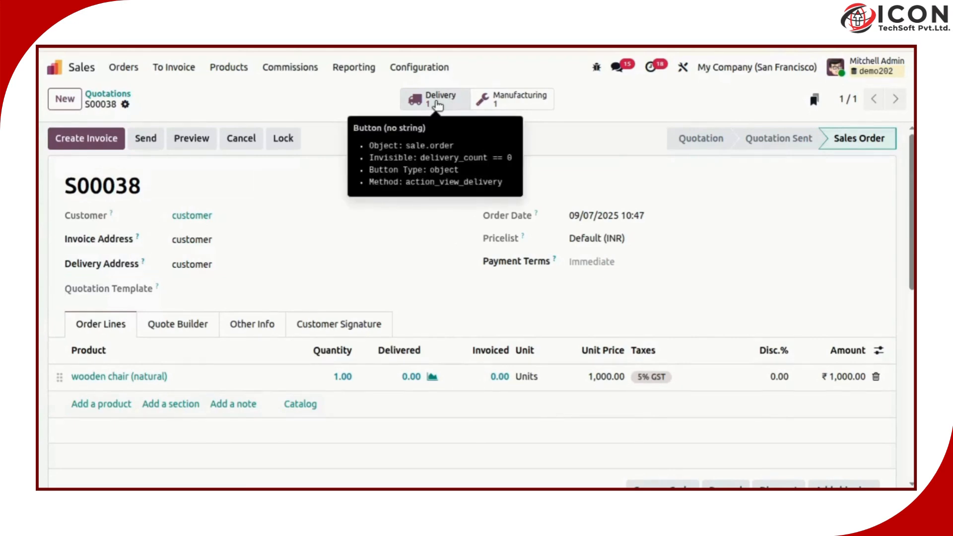
left_click(435, 102)
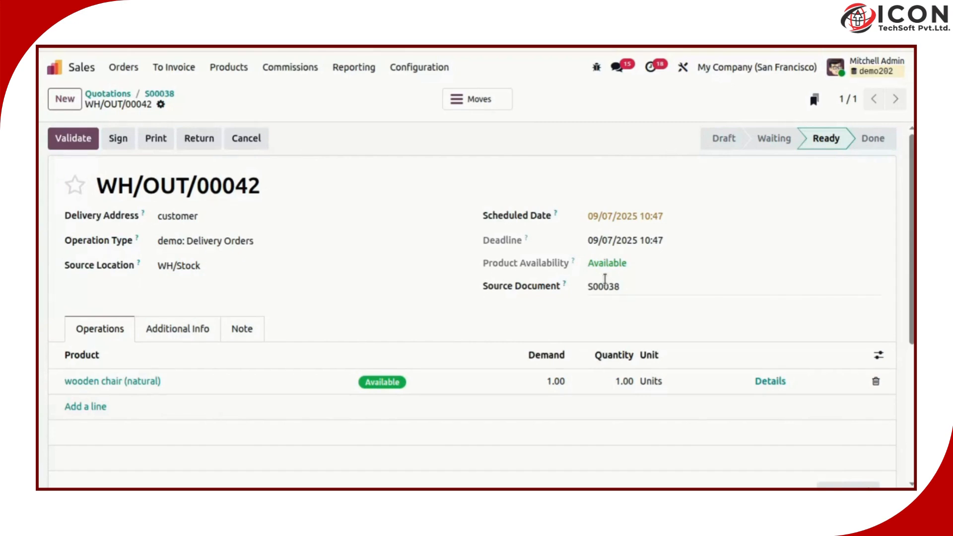
left_click(61, 146)
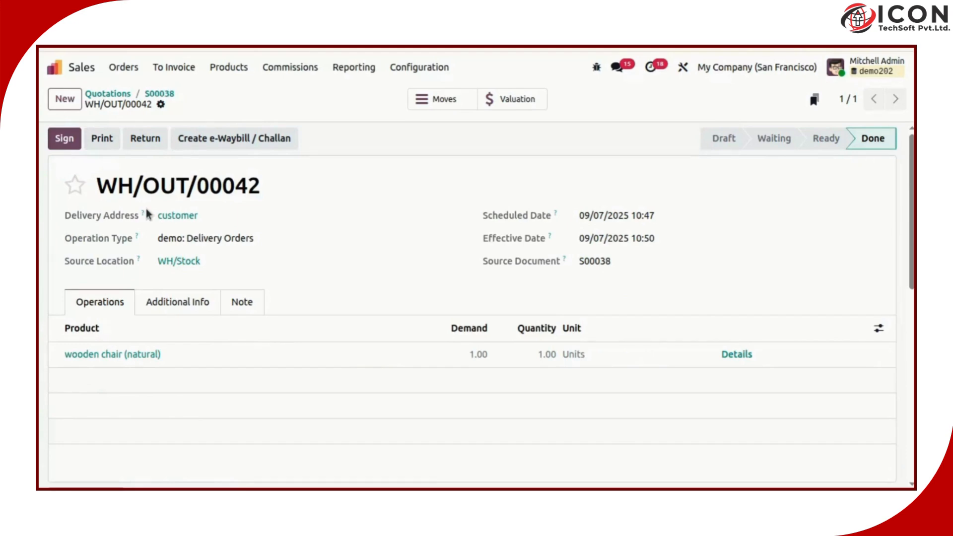
Step: Sign the delivery order with the automatic signature style, and return to the sales order
left_click(68, 142)
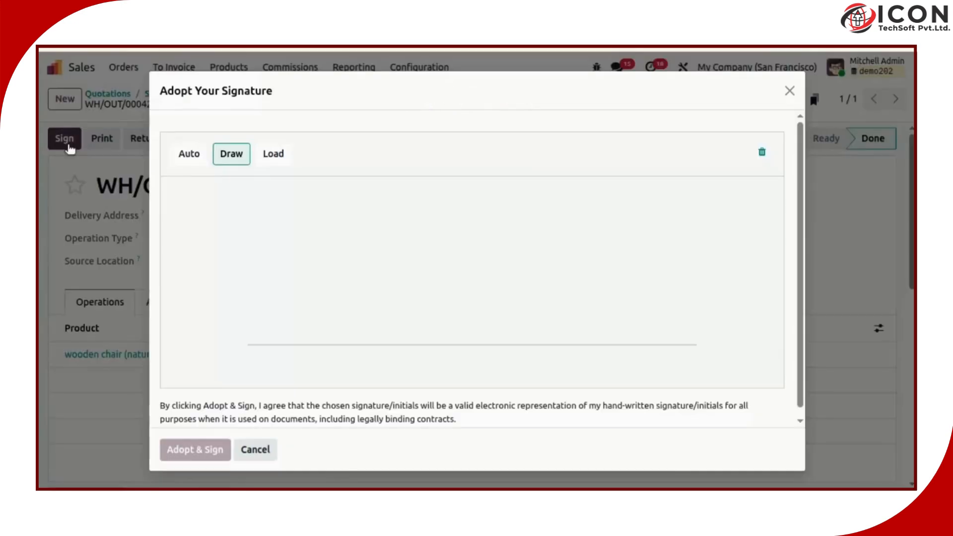
left_click(188, 157)
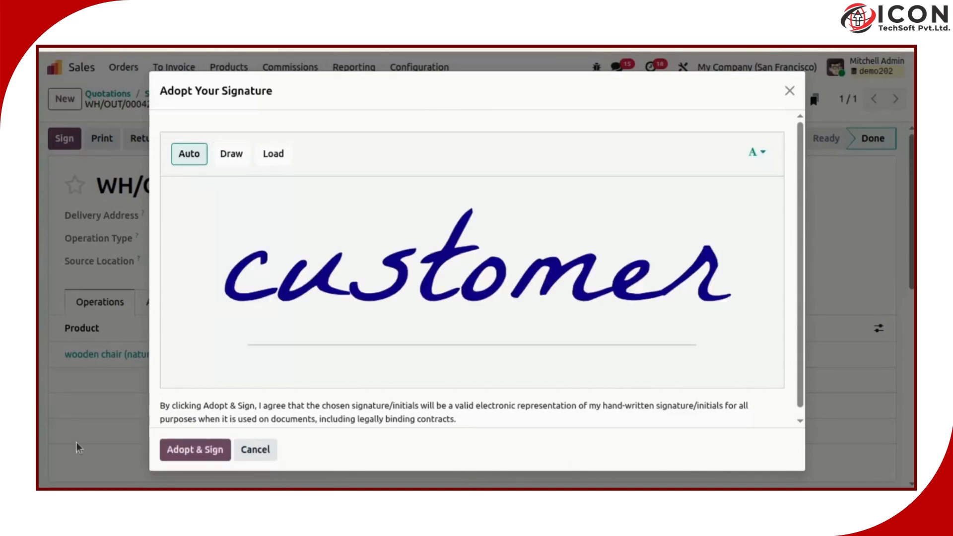
left_click(174, 447)
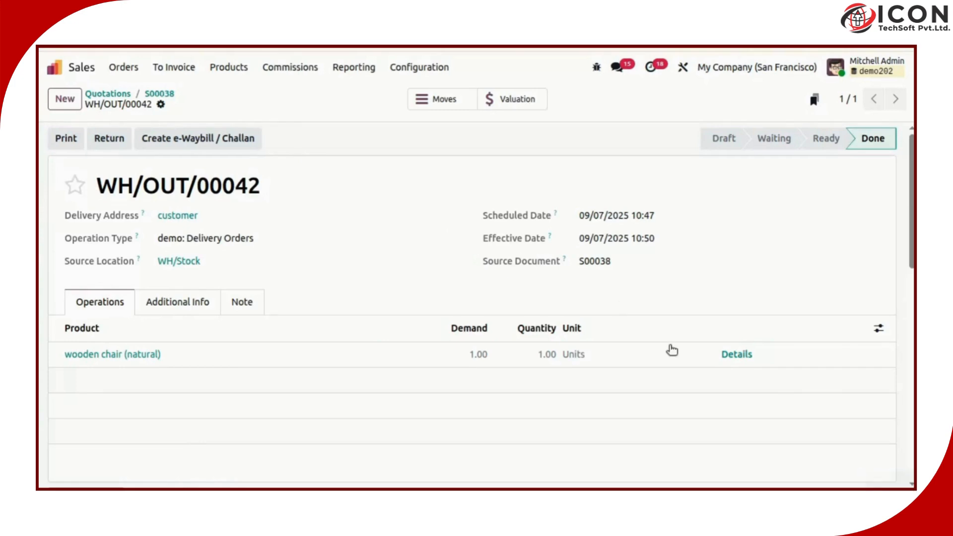
left_click(158, 92)
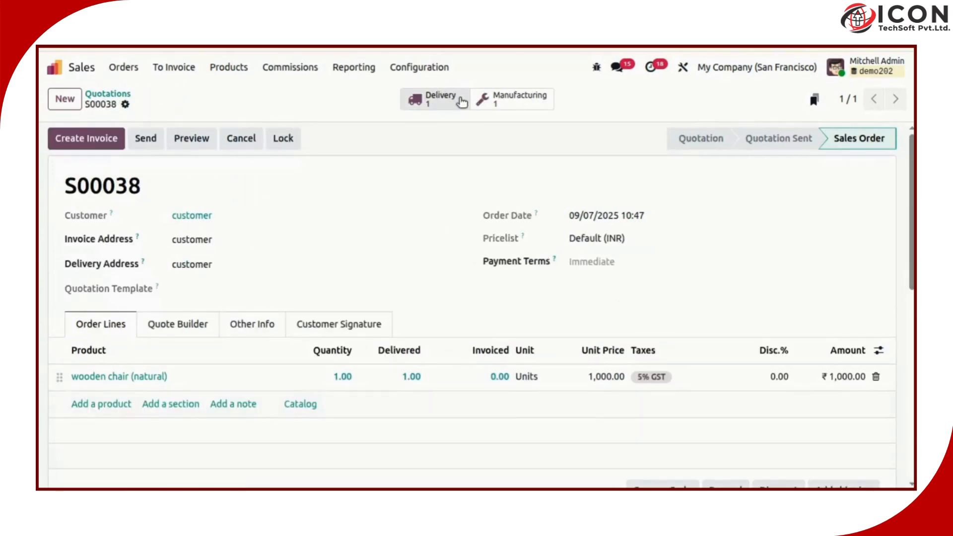
Step: Review the delivery, the manufacturing order and its purchase orders, and open the linked sales order
left_click(461, 102)
left_click(172, 96)
left_click(521, 101)
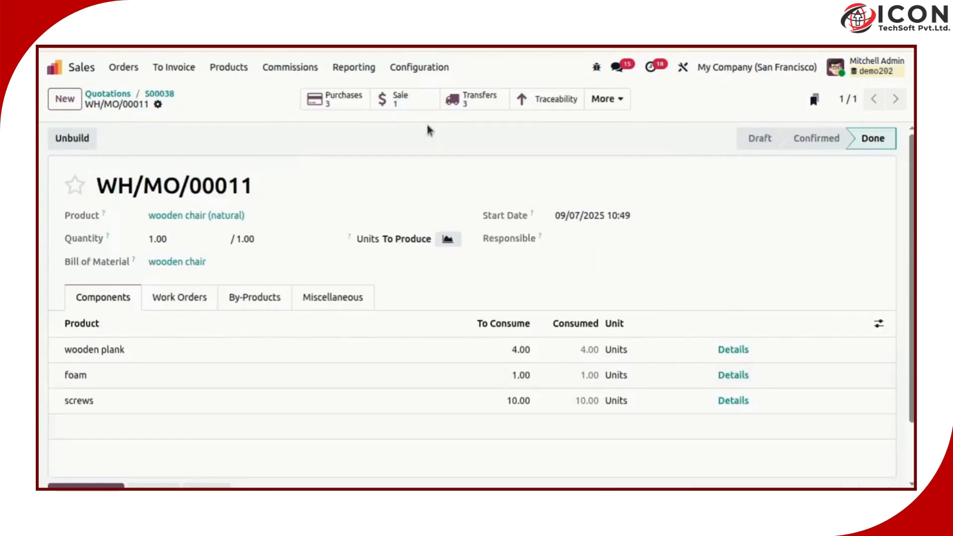
left_click(352, 100)
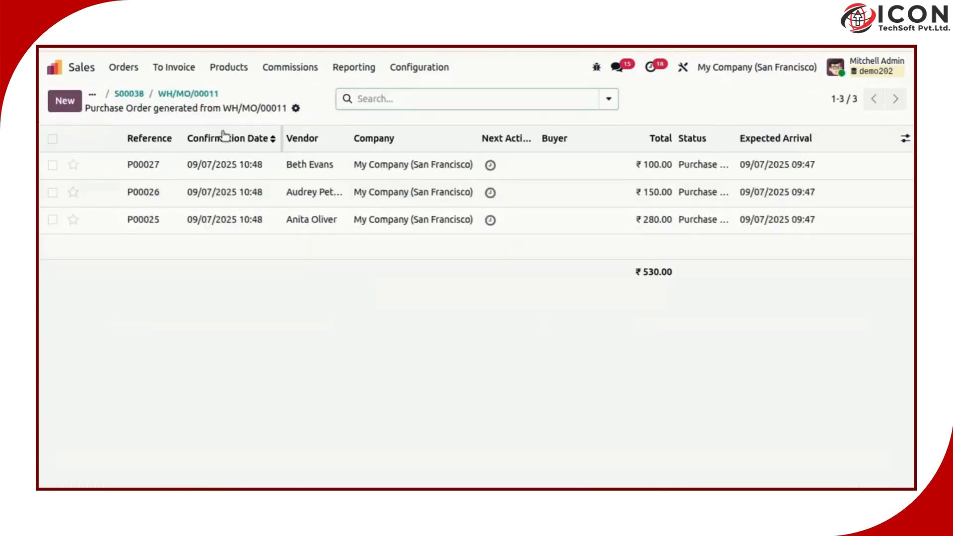
left_click(207, 95)
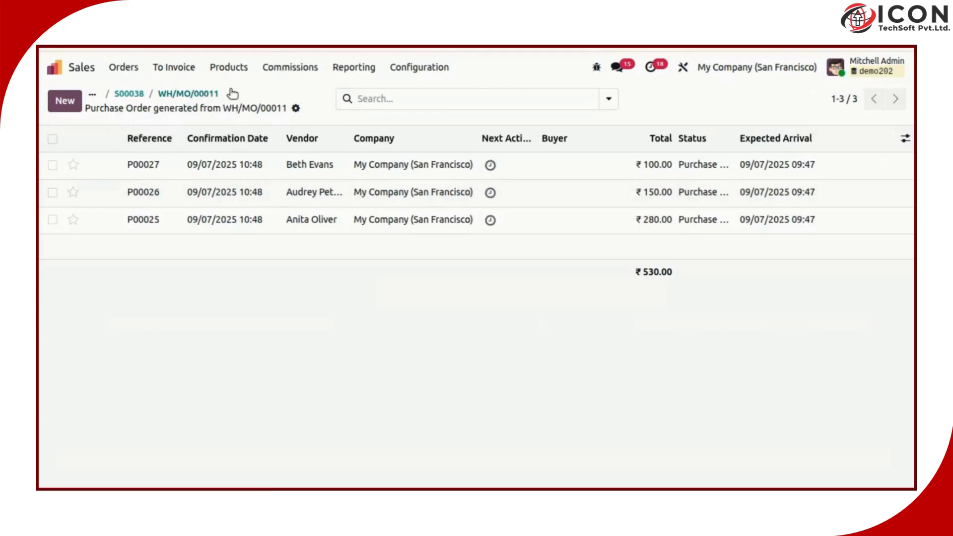
left_click(402, 100)
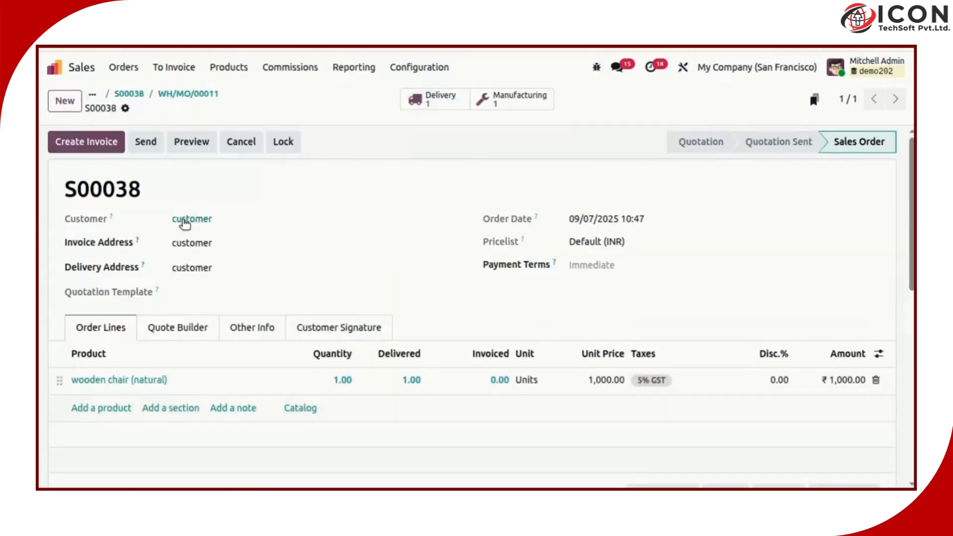
Step: Create a regular invoice from the sales order and confirm the draft
left_click(107, 145)
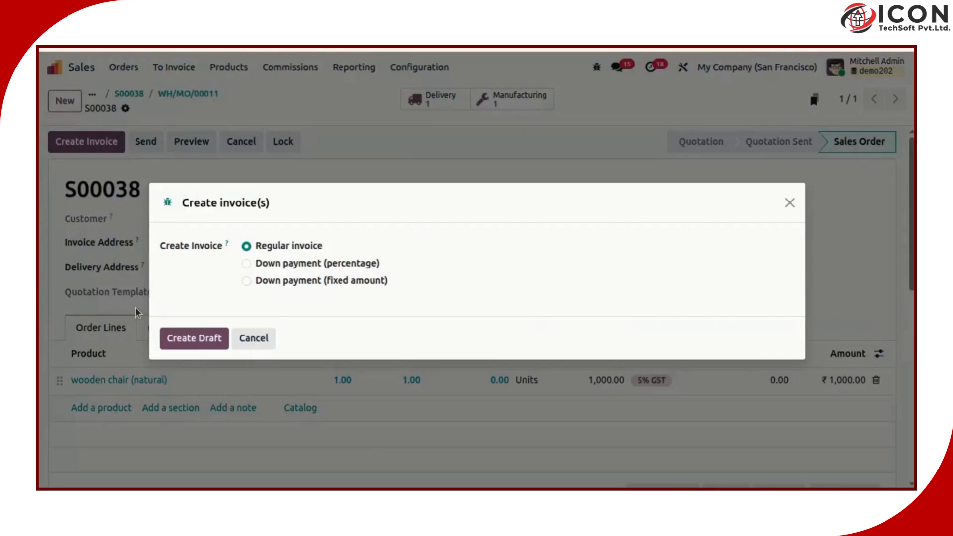
left_click(209, 347)
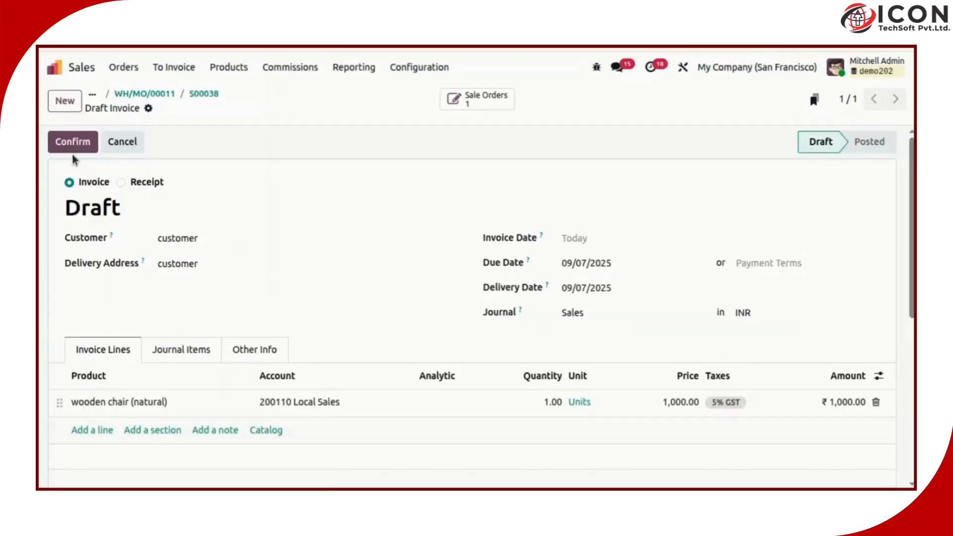
left_click(73, 152)
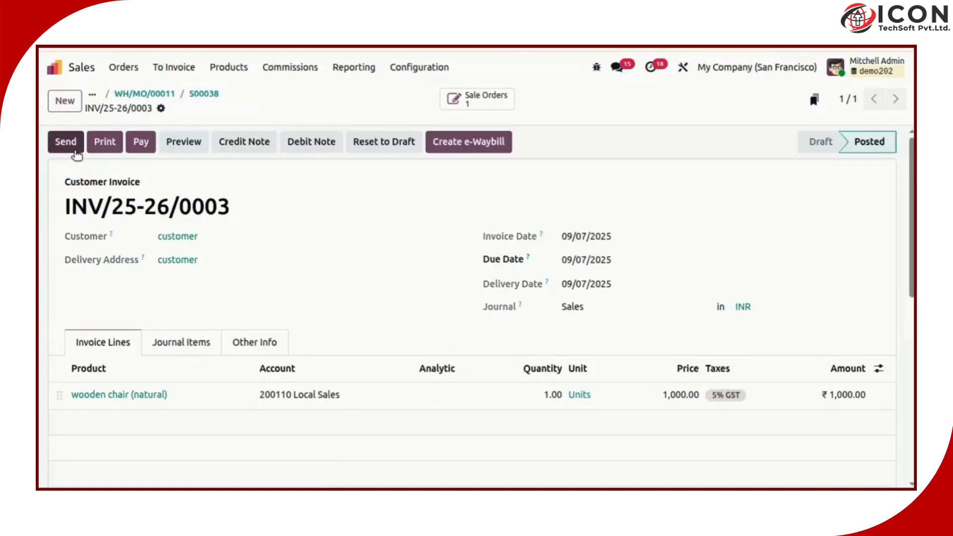
Step: Register the invoice payment of ₹1,000.00 with the Bank journal and Manual Payment method, and return to the sales order
left_click(144, 144)
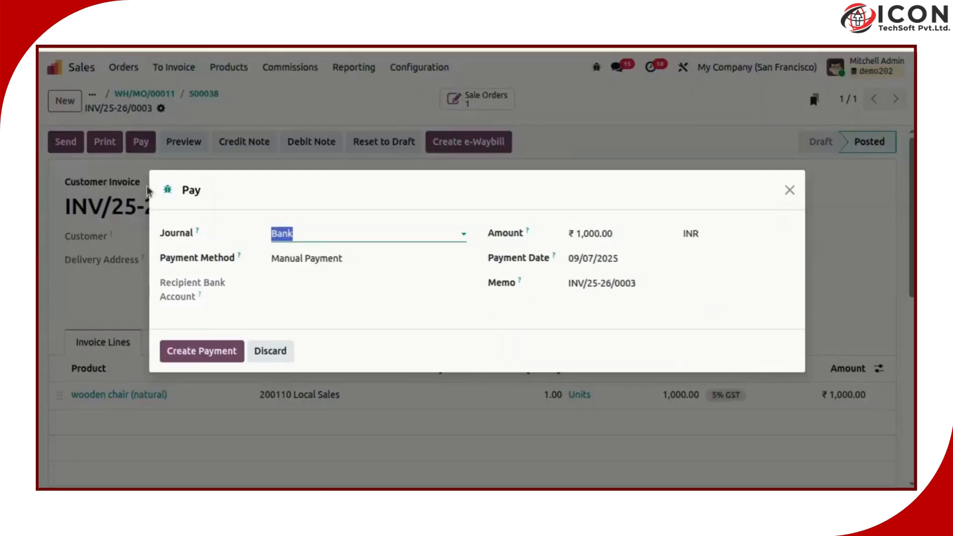
left_click(299, 259)
left_click(387, 311)
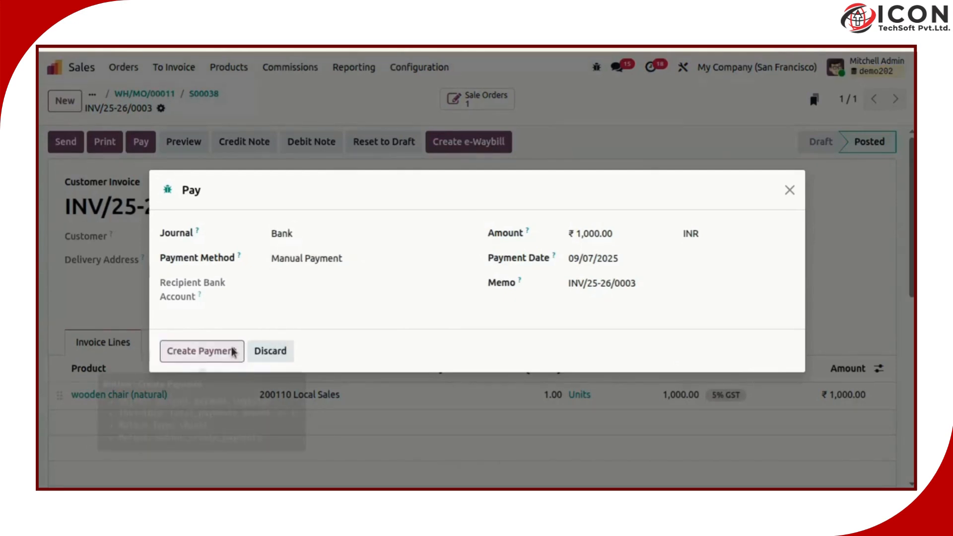
left_click(233, 352)
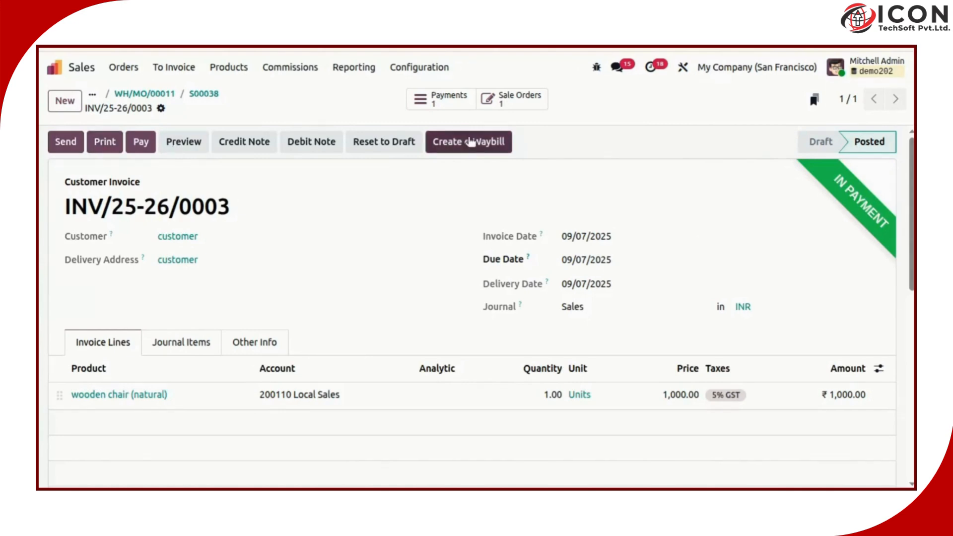
left_click(201, 94)
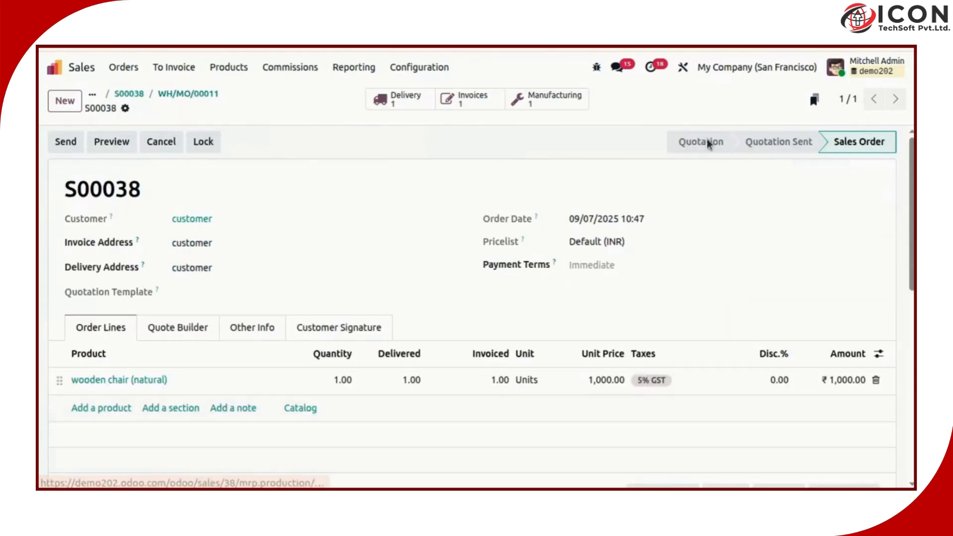
Step: Review the manufacturing order, delivery and invoice linked to the sales order, ending on the sales order
left_click(507, 95)
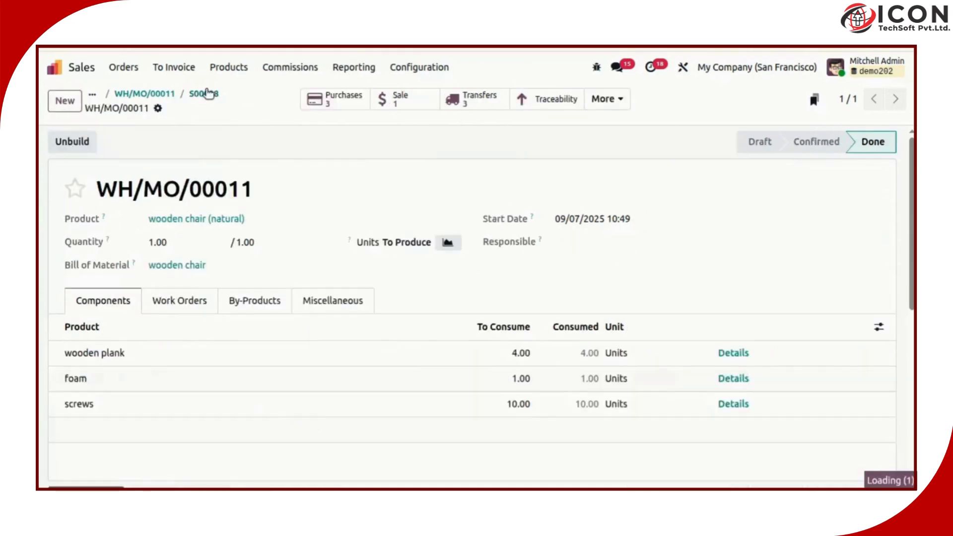
left_click(208, 93)
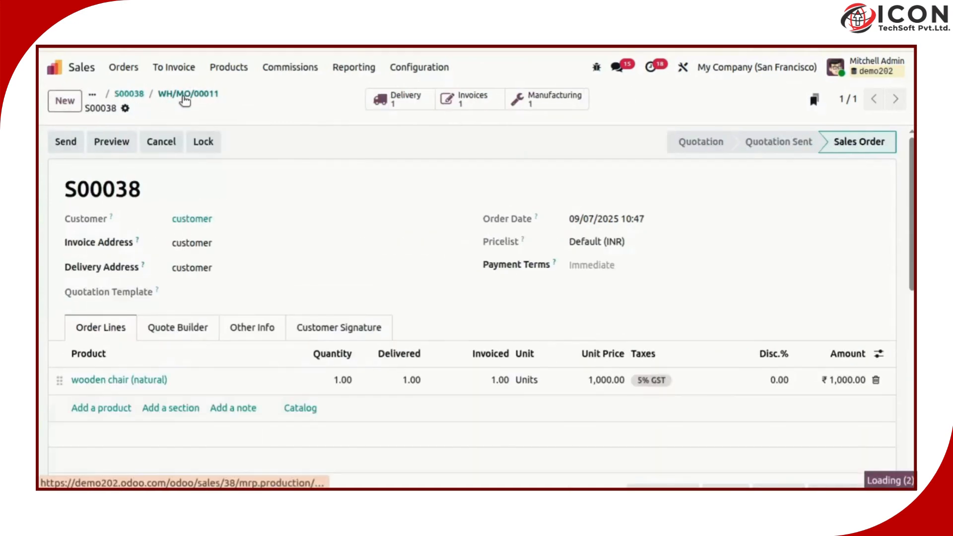
left_click(185, 95)
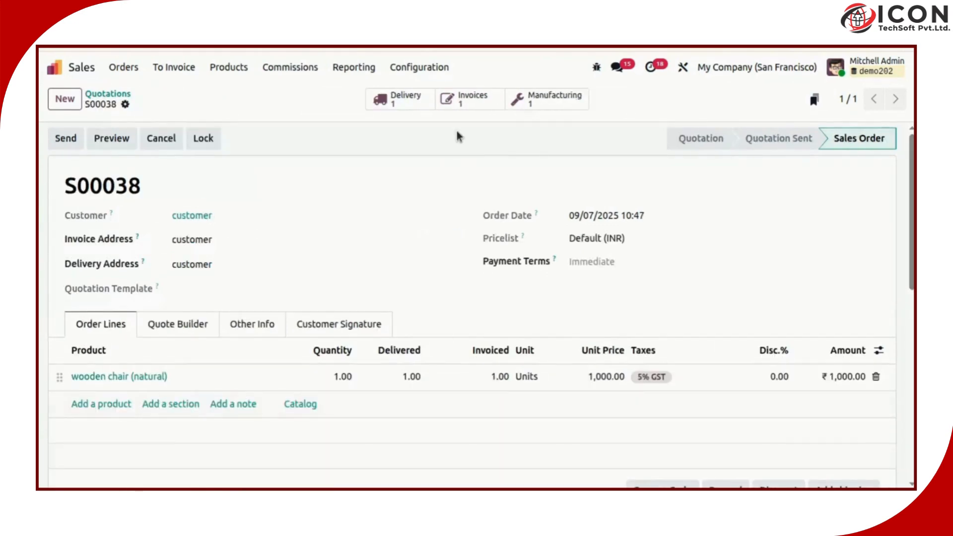
left_click(425, 98)
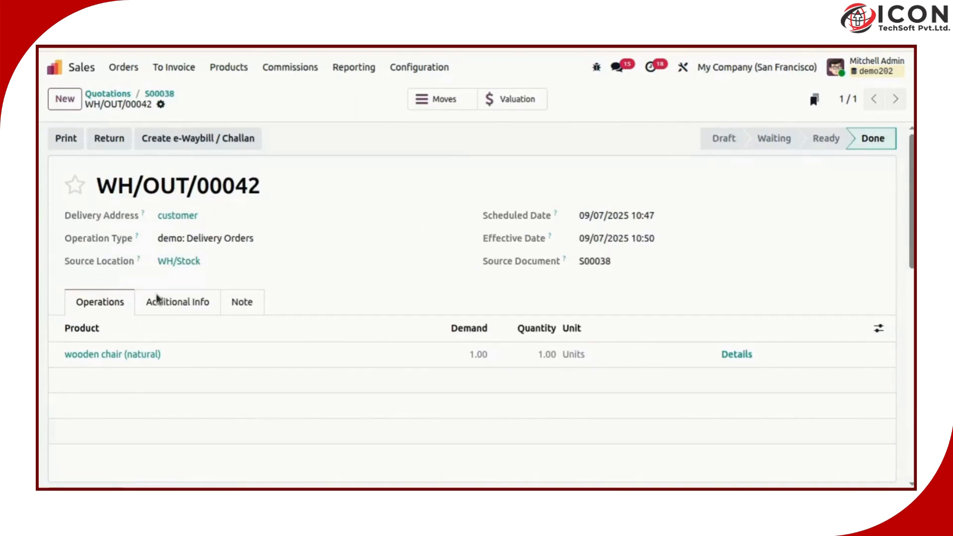
left_click(159, 94)
left_click(461, 99)
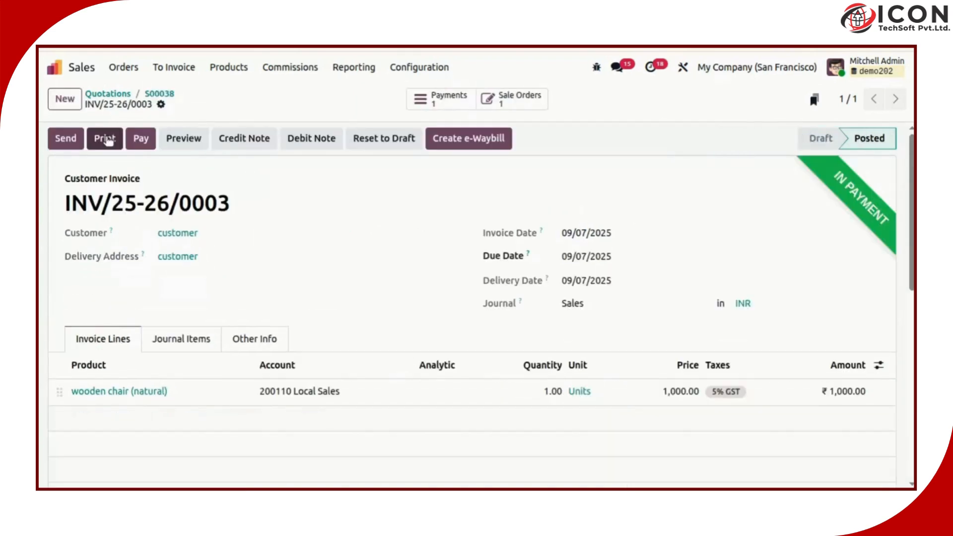
left_click(160, 94)
left_click(531, 104)
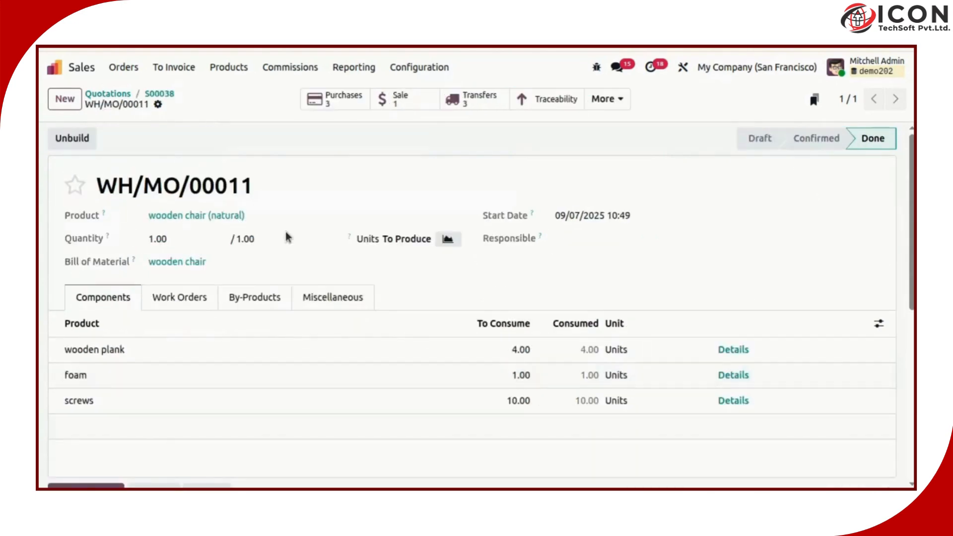
left_click(151, 95)
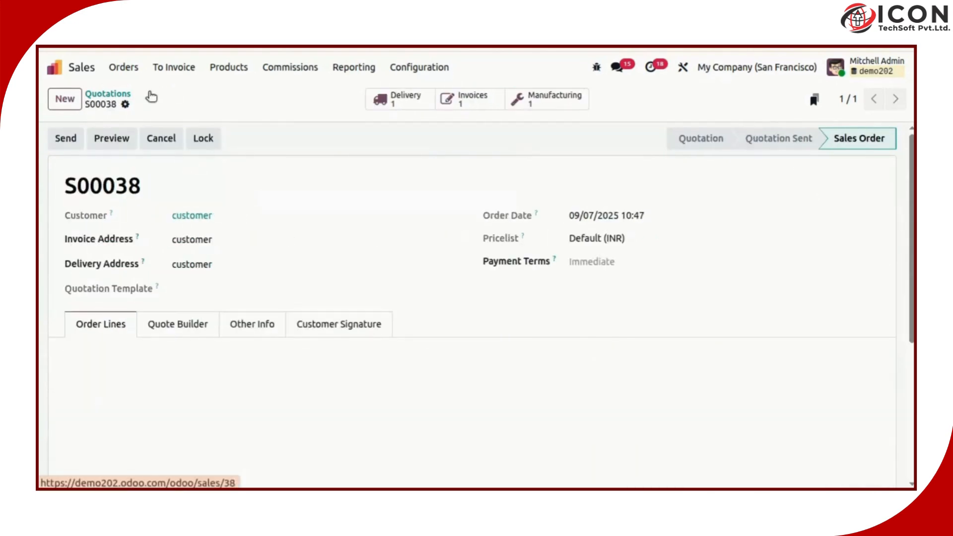